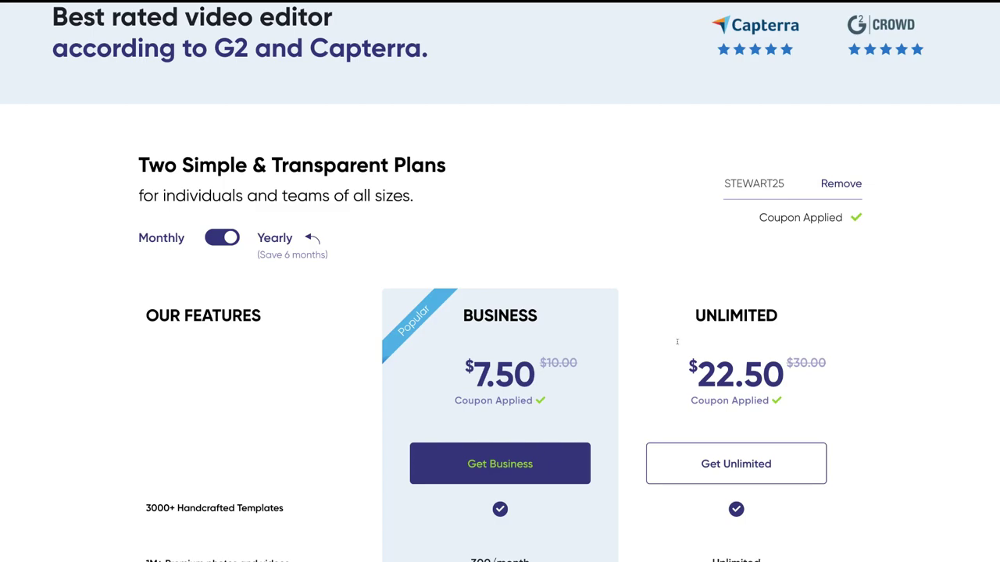
# - Leave the pricing page and go to the InVideo home page
pyautogui.scroll(2, 624, 299)
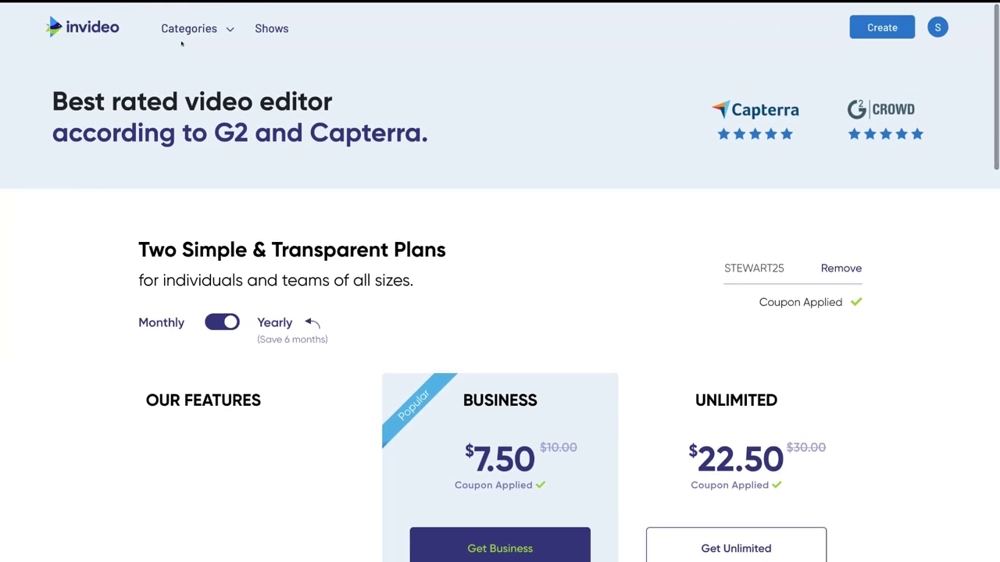
pyautogui.click(103, 27)
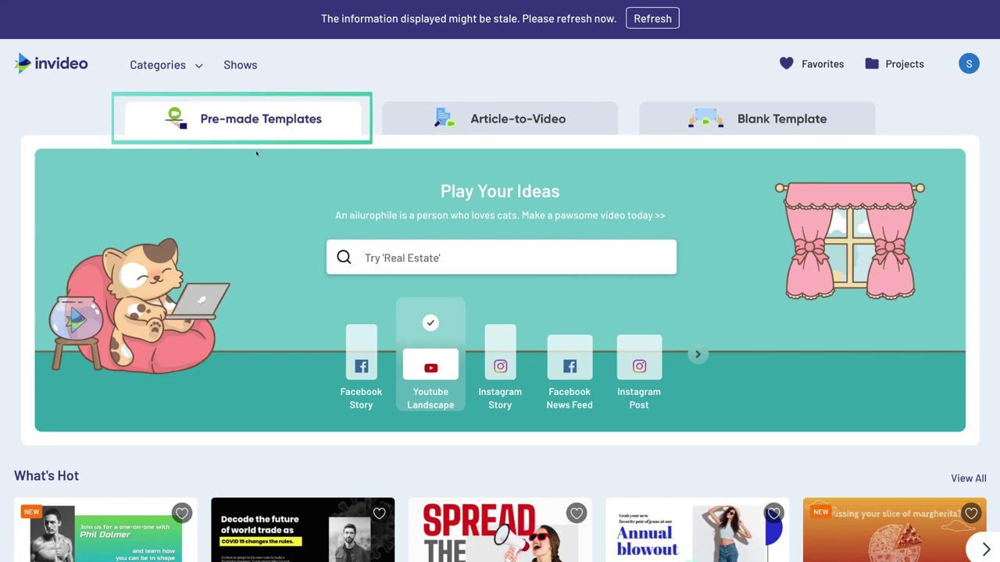
# - Browse the pre-made templates in Just Added and Editor's Pick, and open the details of the Beat The Heat template
pyautogui.scroll(-5, 257, 153)
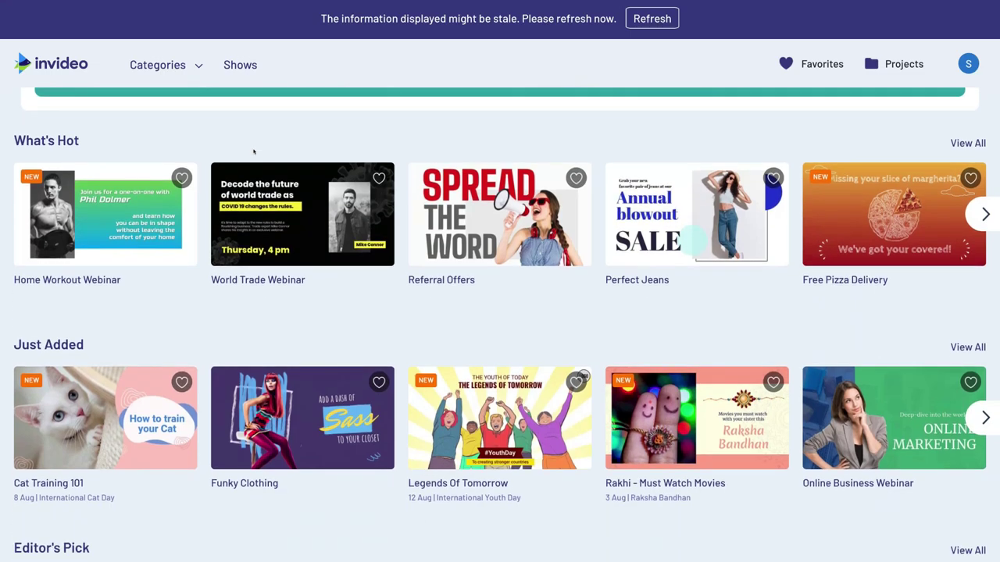
pyautogui.scroll(-2, 253, 152)
pyautogui.moveTo(117, 266)
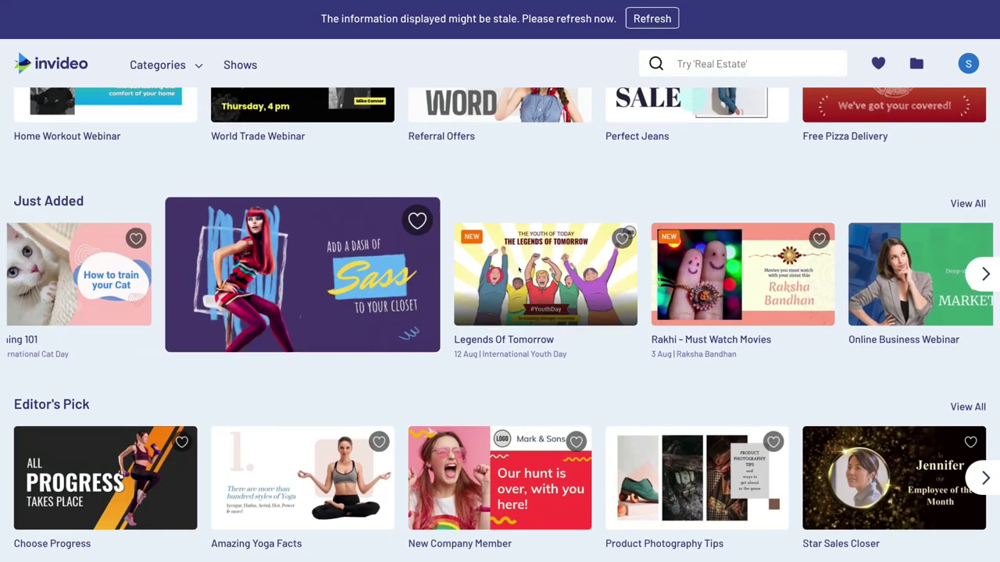
pyautogui.moveTo(519, 269)
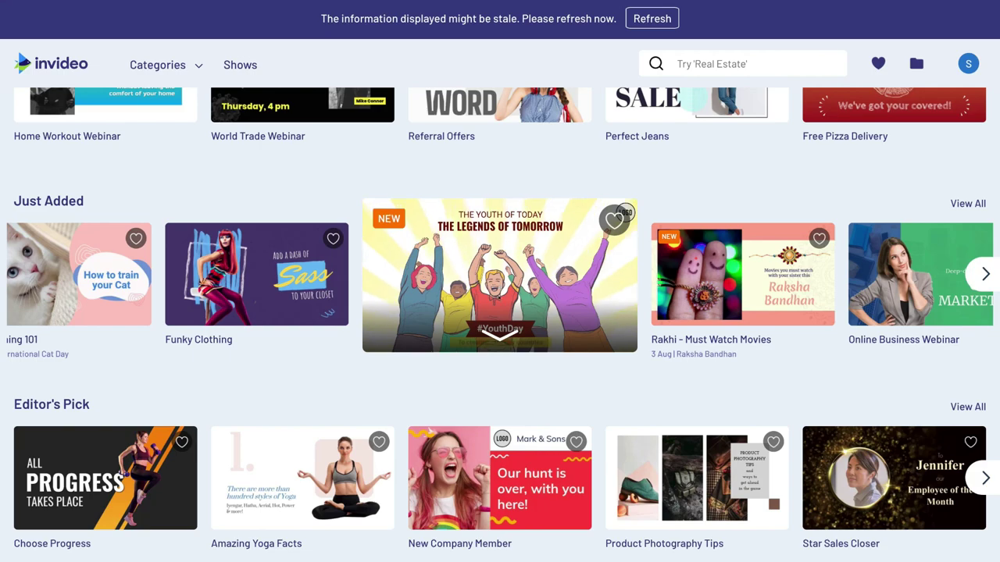
pyautogui.moveTo(493, 442)
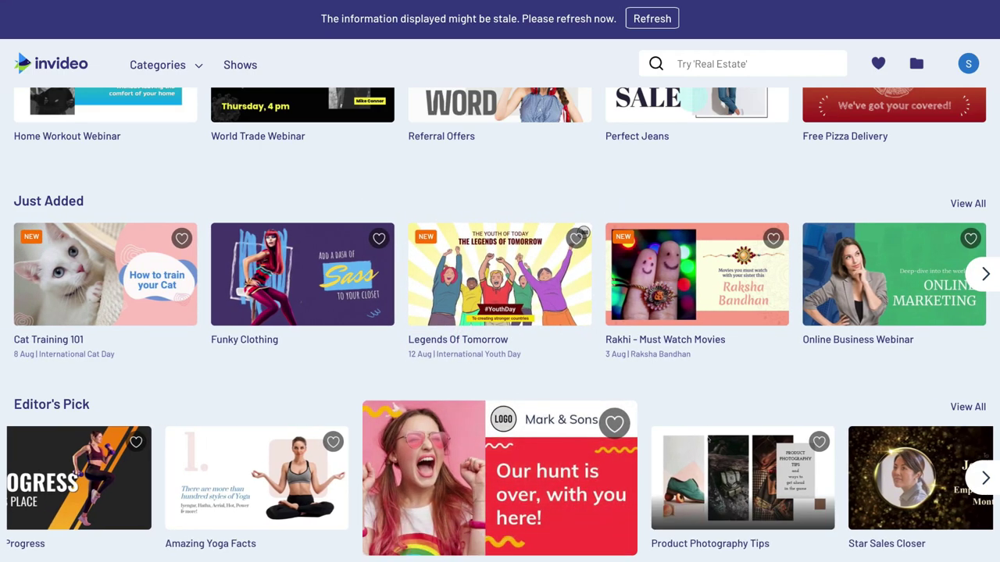
pyautogui.moveTo(719, 287)
pyautogui.click(985, 273)
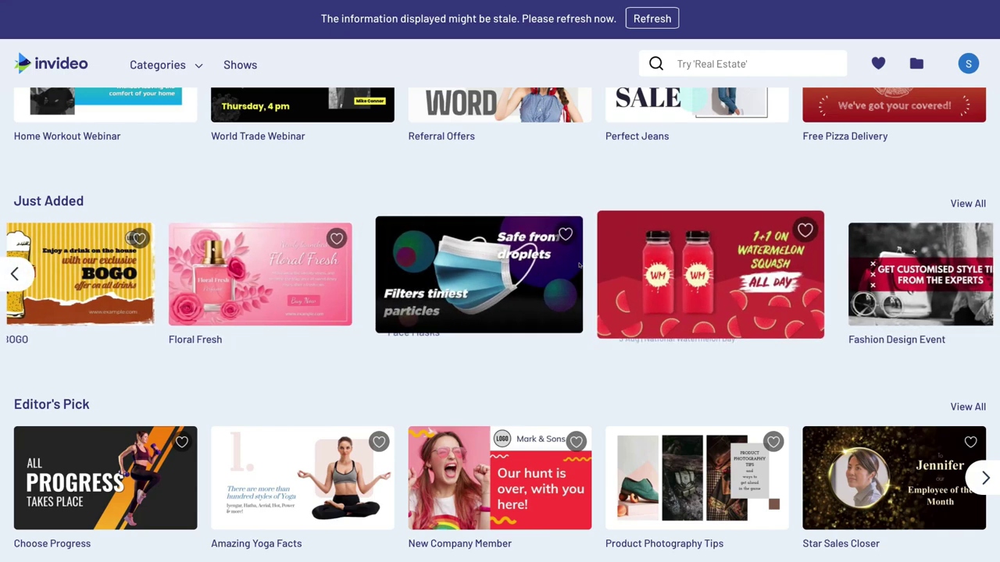
pyautogui.click(692, 268)
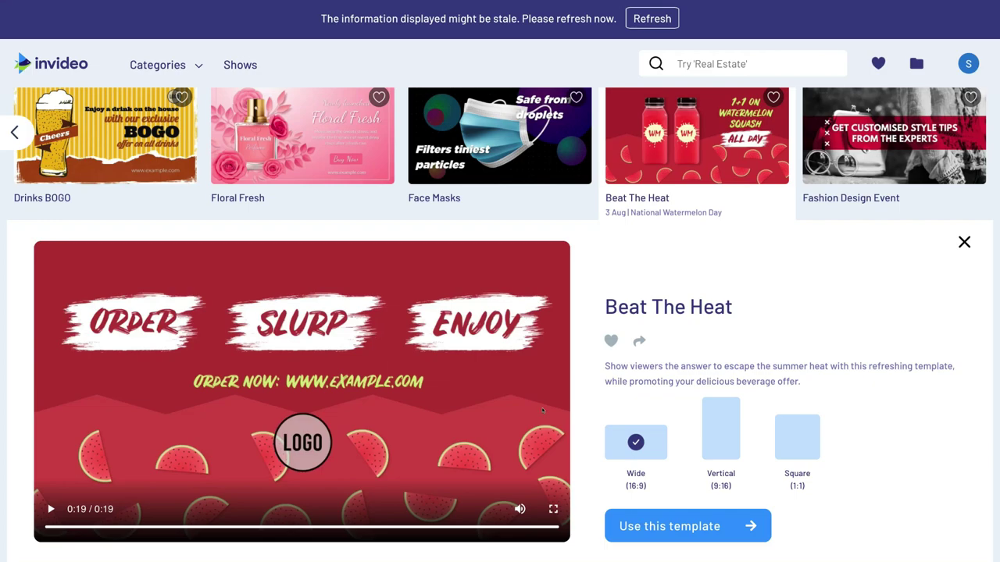
# - Look through the video format choices for pre-made templates, such as Youtube Landscape, Linkedin News Feed and Facebook Carousel Ad
pyautogui.scroll(10, 542, 409)
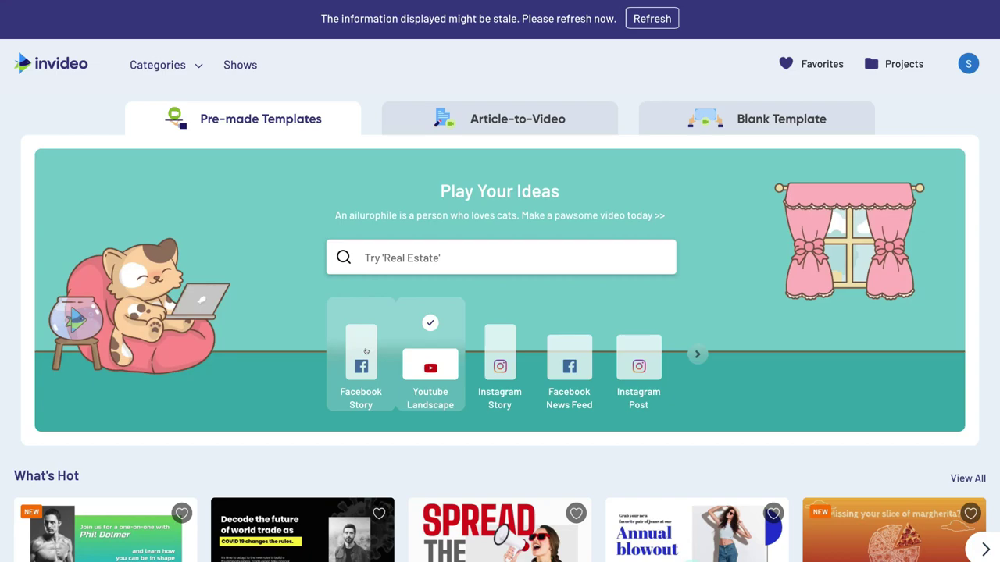
pyautogui.click(697, 354)
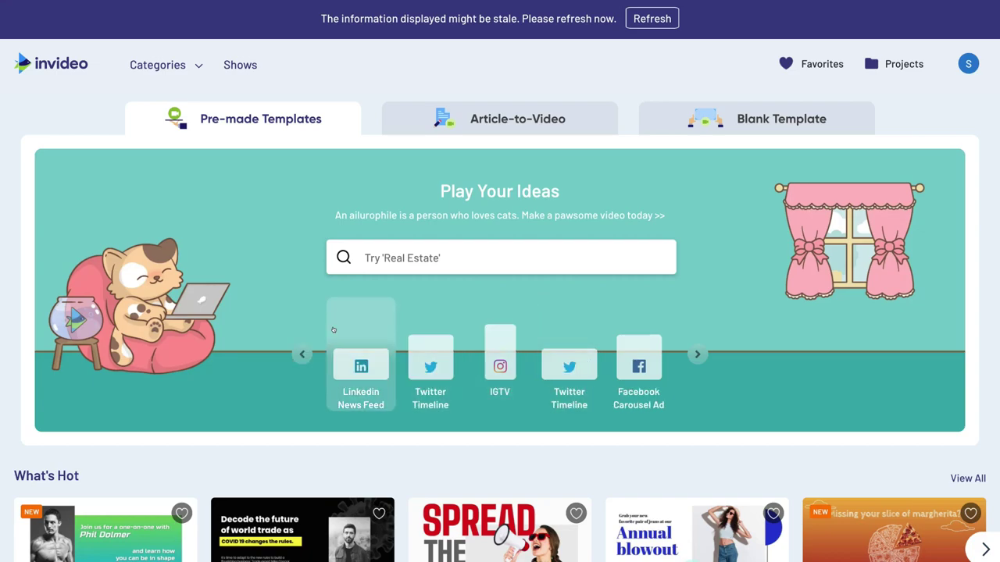
pyautogui.click(300, 354)
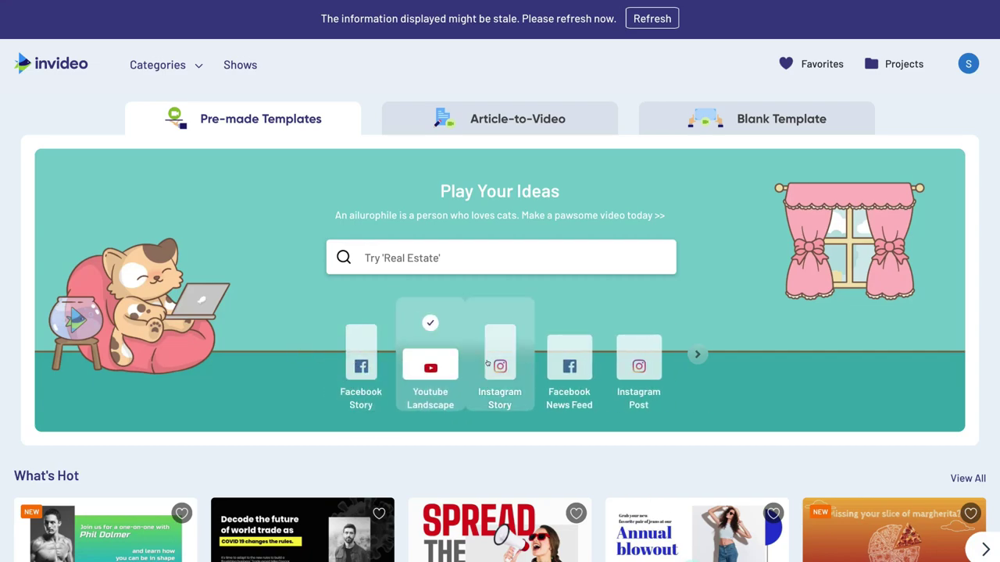
pyautogui.click(695, 354)
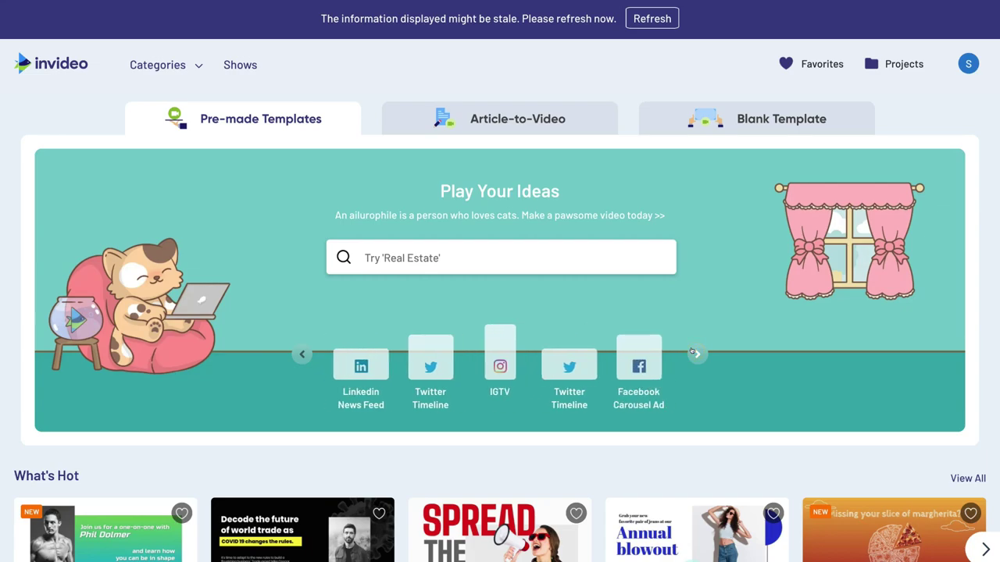
pyautogui.click(692, 352)
pyautogui.click(693, 353)
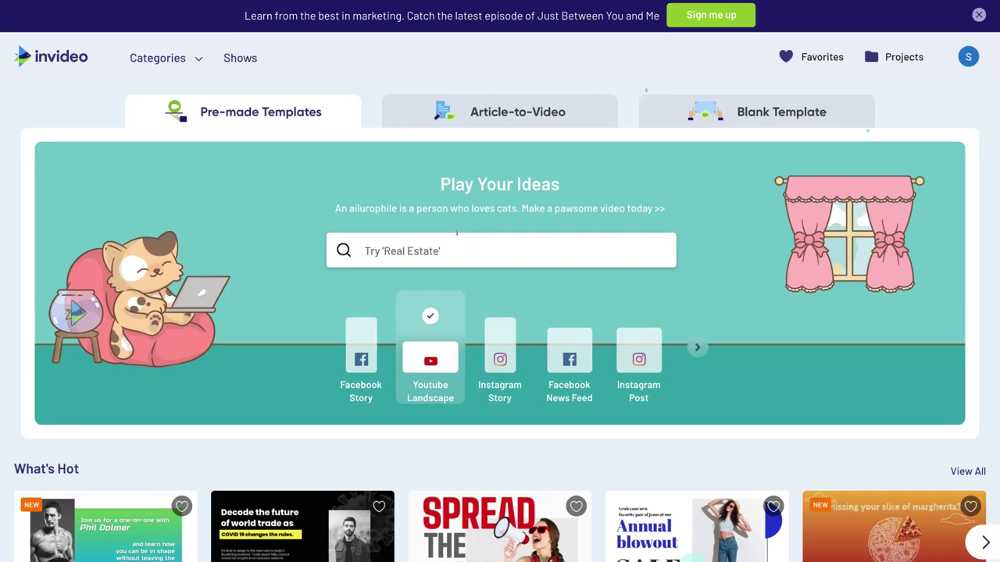
# - Check the dimension options for a blank template and return to the pre-made templates
pyautogui.click(748, 115)
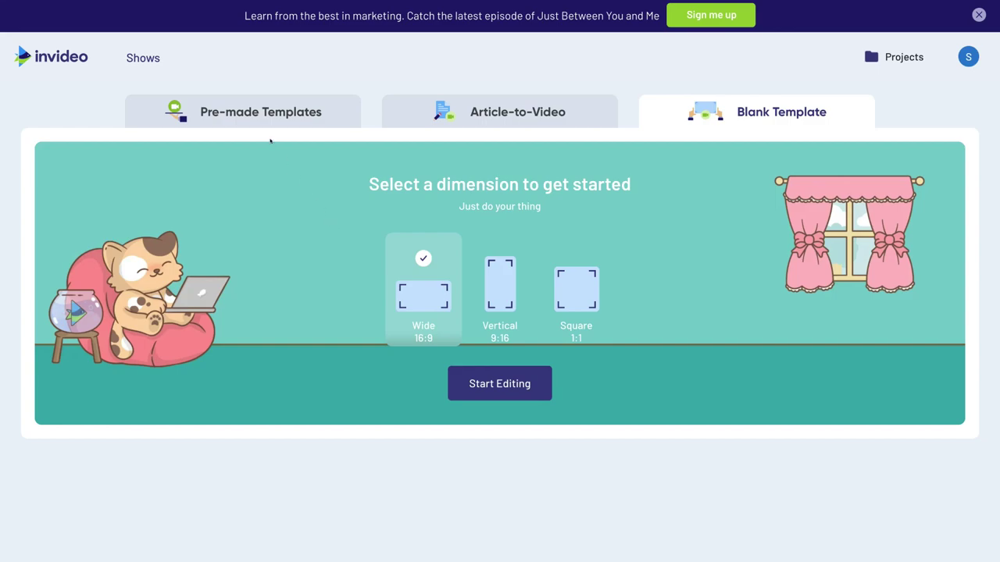
pyautogui.click(250, 118)
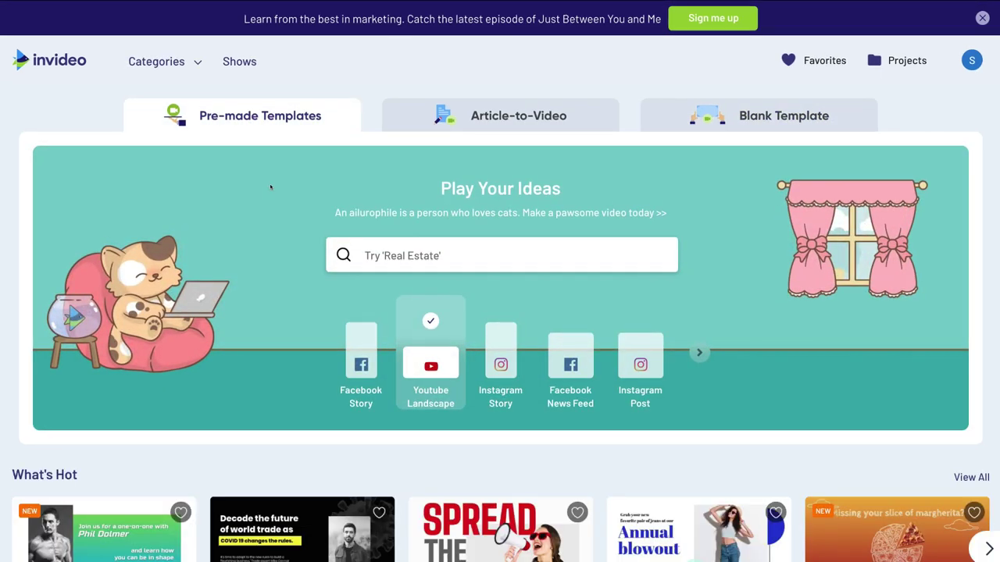
# - Start a project from the Perfect Jeans template in What's Hot, in the wide 16:9 format
pyautogui.scroll(-7, 270, 187)
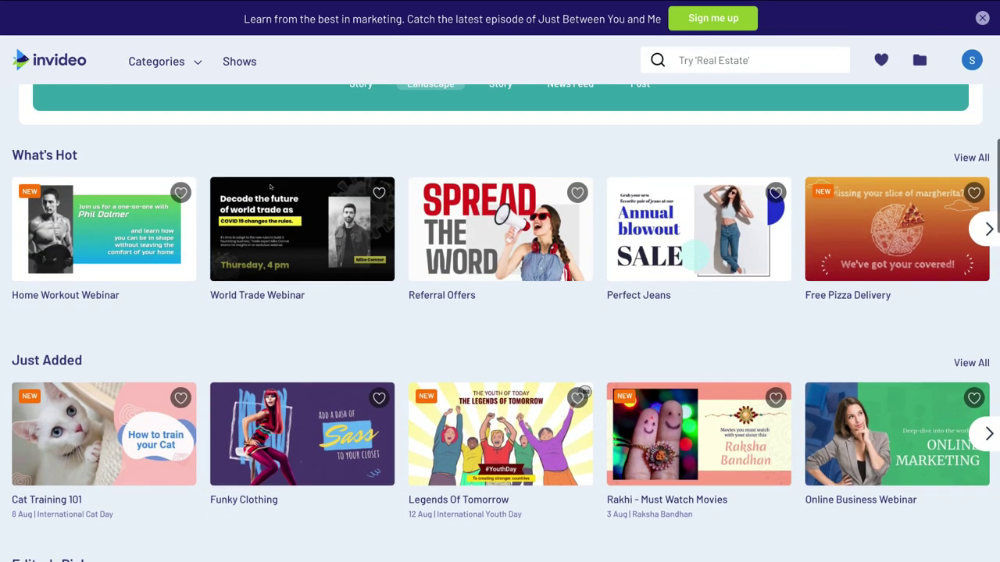
pyautogui.scroll(3, 270, 187)
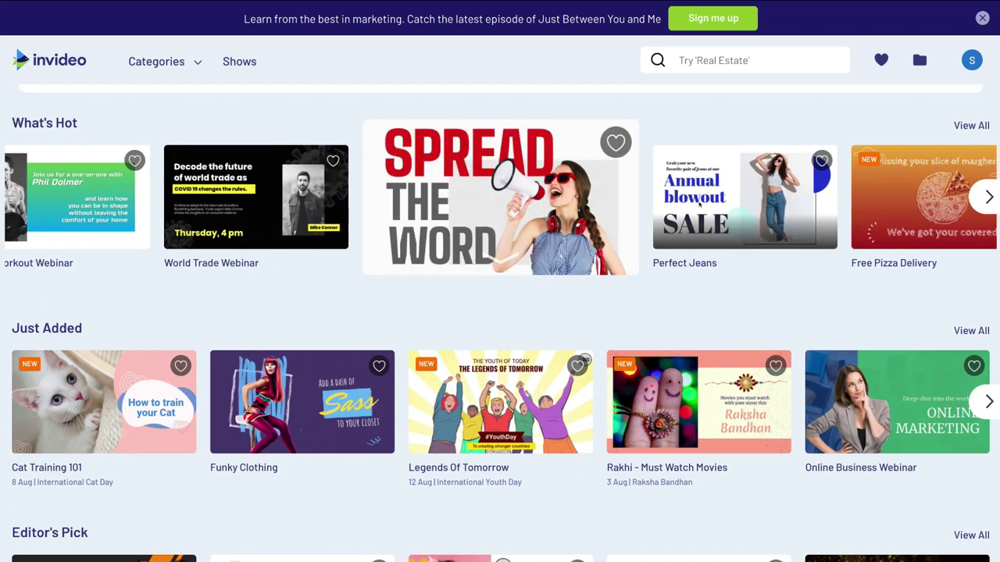
pyautogui.moveTo(699, 205)
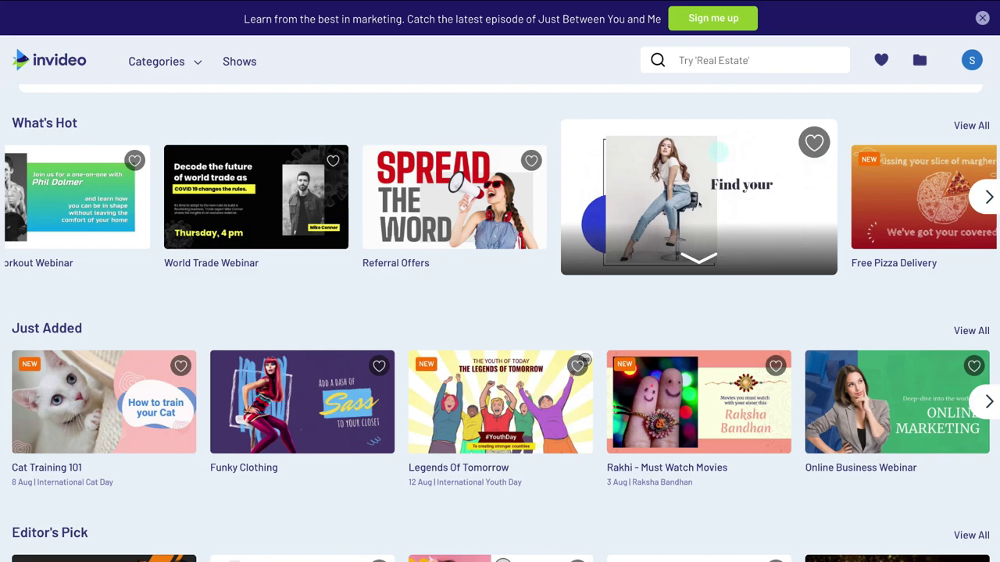
pyautogui.click(699, 205)
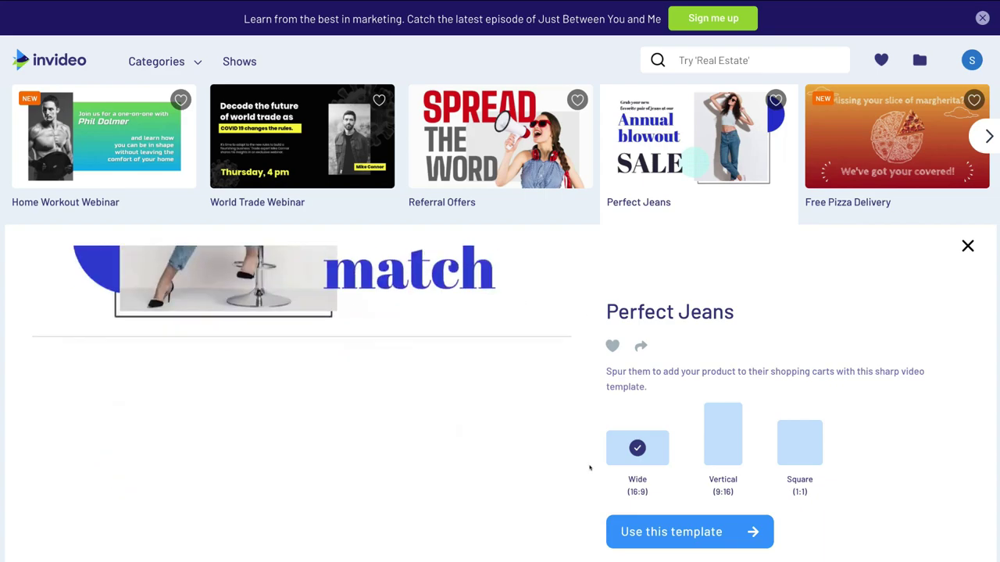
pyautogui.click(698, 530)
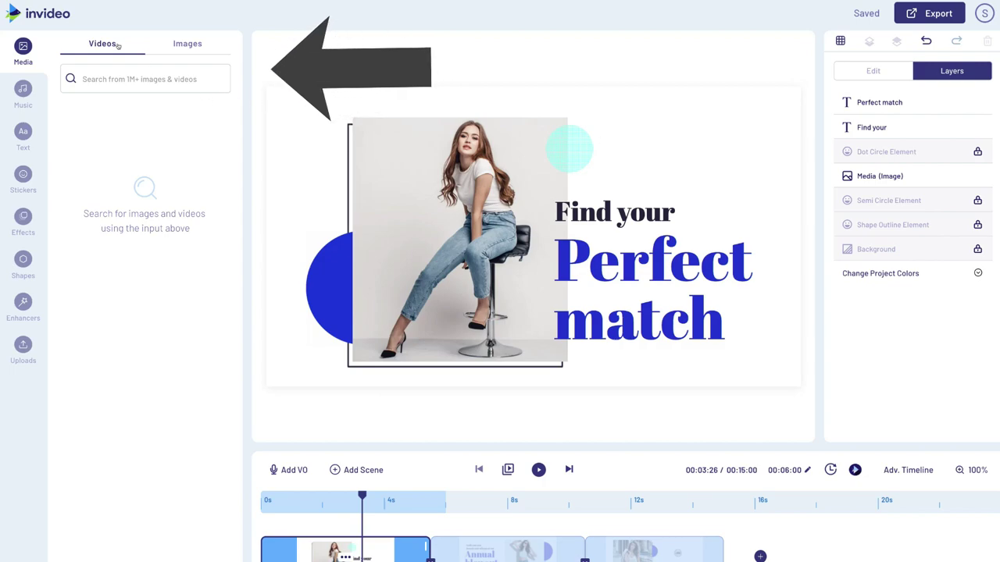
# - Search the stock video library for "Real estate" and look through the clips
pyautogui.click(163, 43)
pyautogui.click(114, 71)
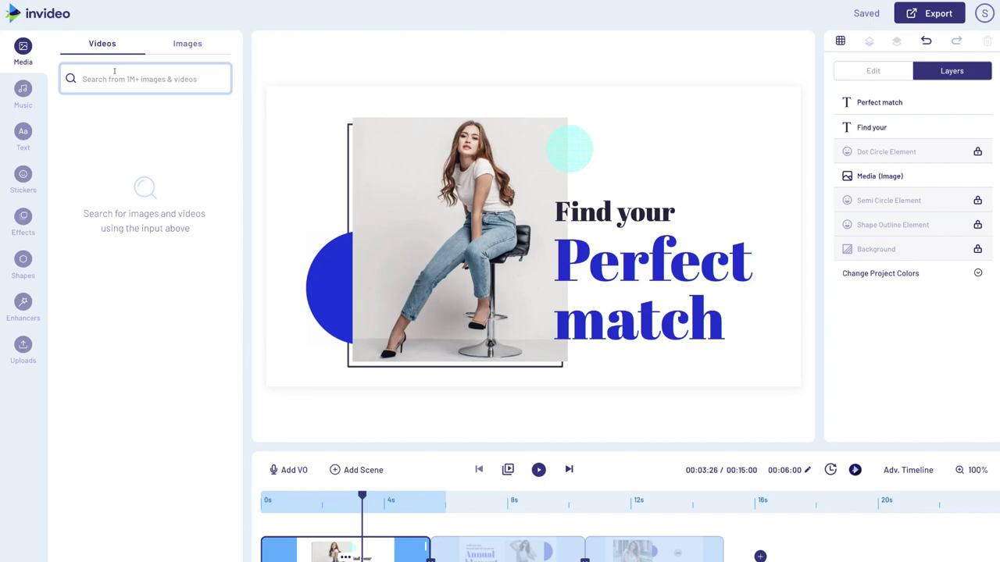
pyautogui.write('Real estate')
pyautogui.press('Return')
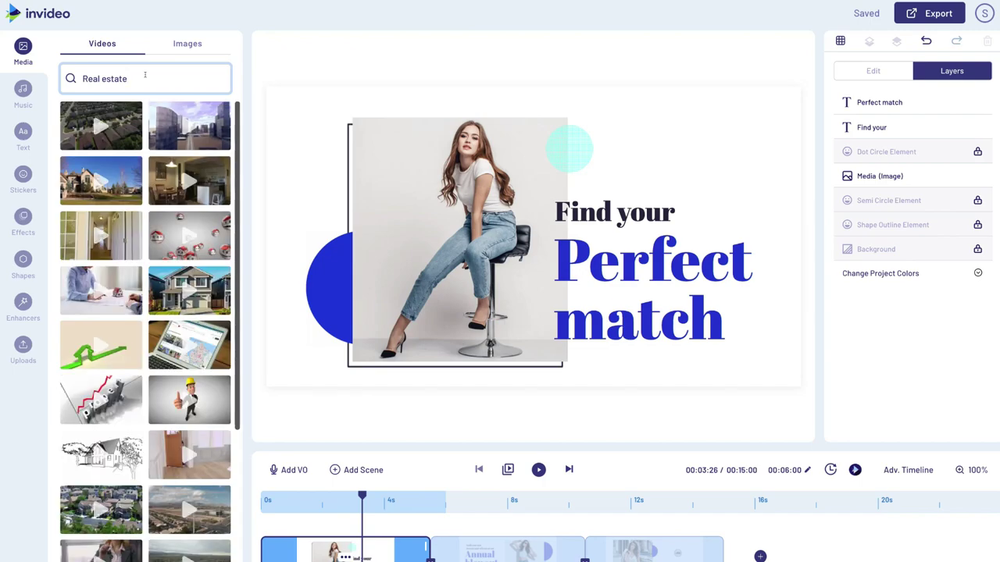
pyautogui.scroll(-1, 141, 187)
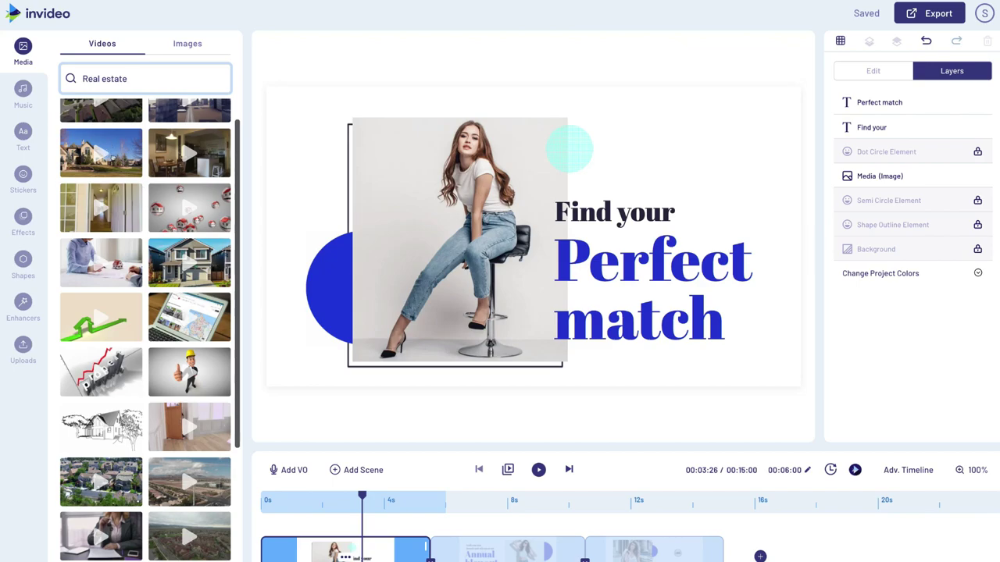
# - Preview the stock video of the house with autumn trees and show the image results for the same search
pyautogui.click(117, 161)
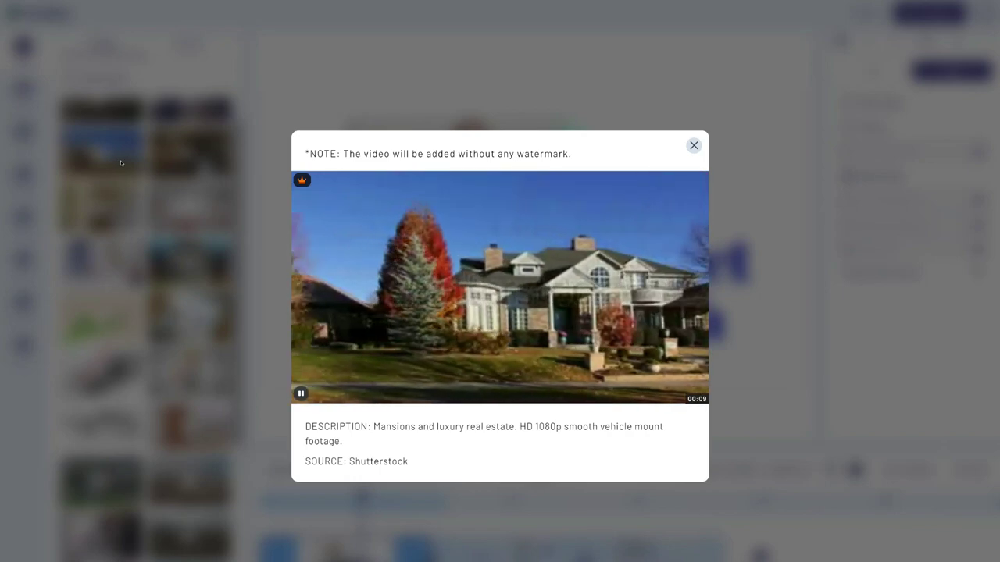
pyautogui.click(693, 145)
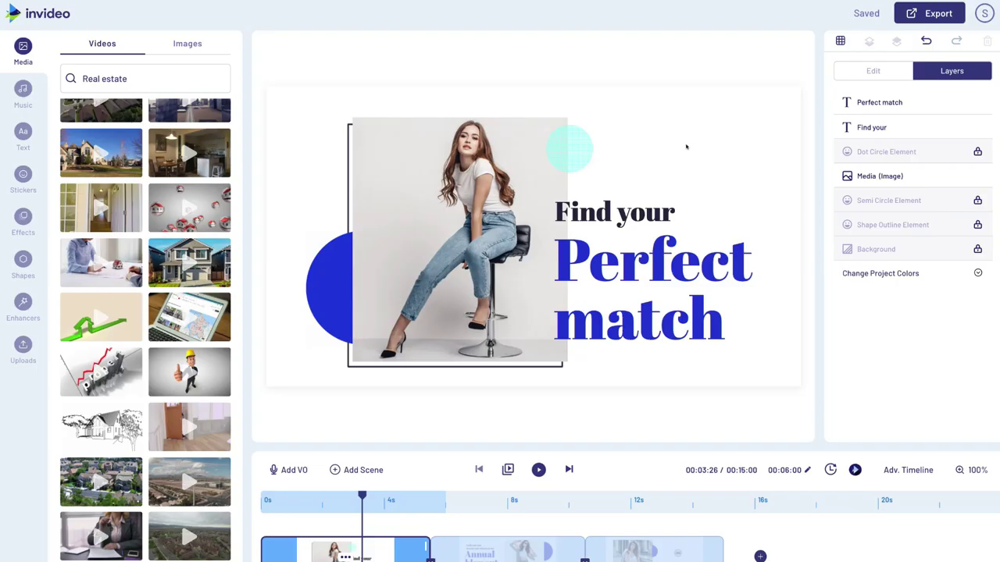
pyautogui.scroll(1, 181, 234)
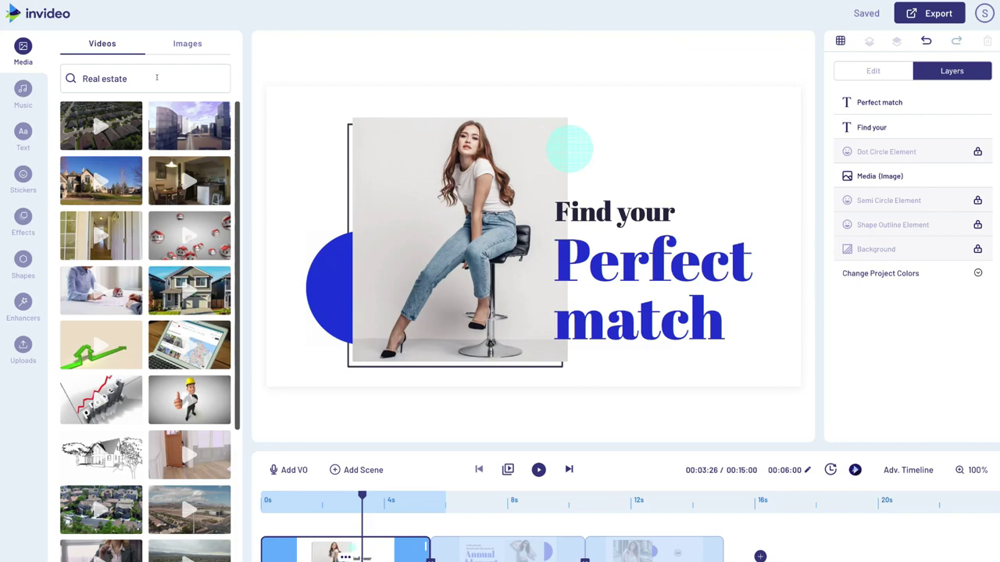
pyautogui.click(179, 45)
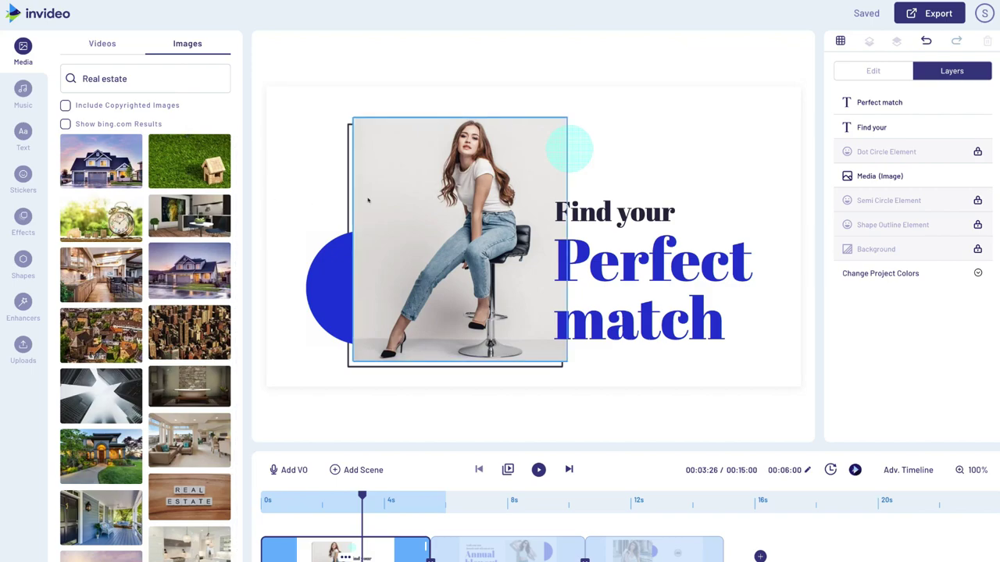
# - Open the music library, check the upload area of My Collection, and return to the InVideo Collection
pyautogui.click(24, 91)
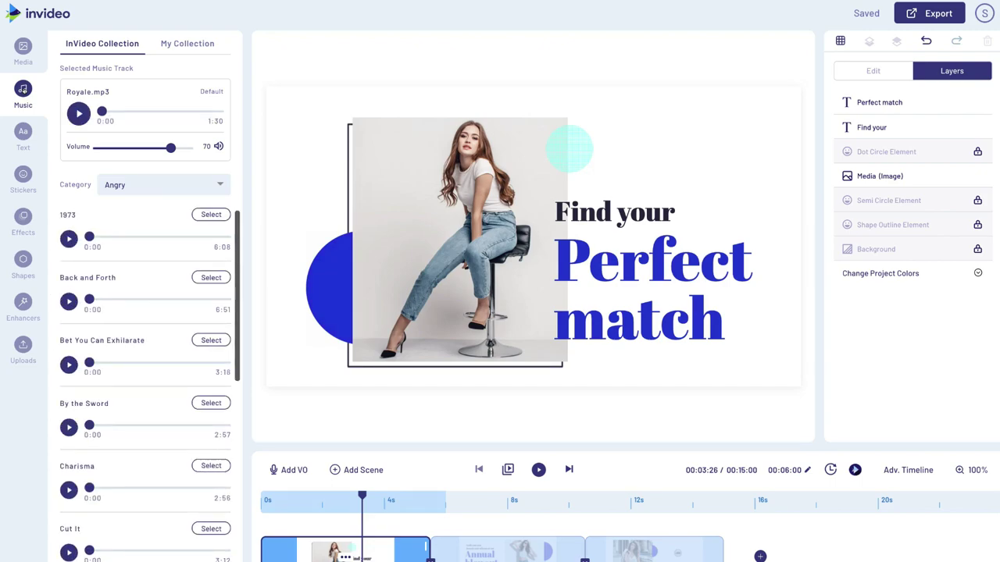
pyautogui.click(186, 45)
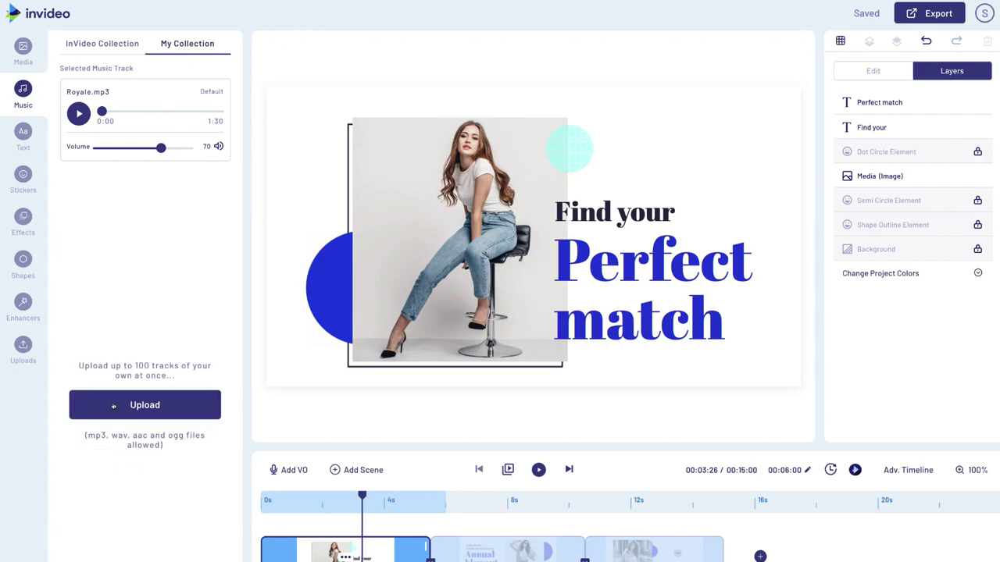
pyautogui.click(118, 44)
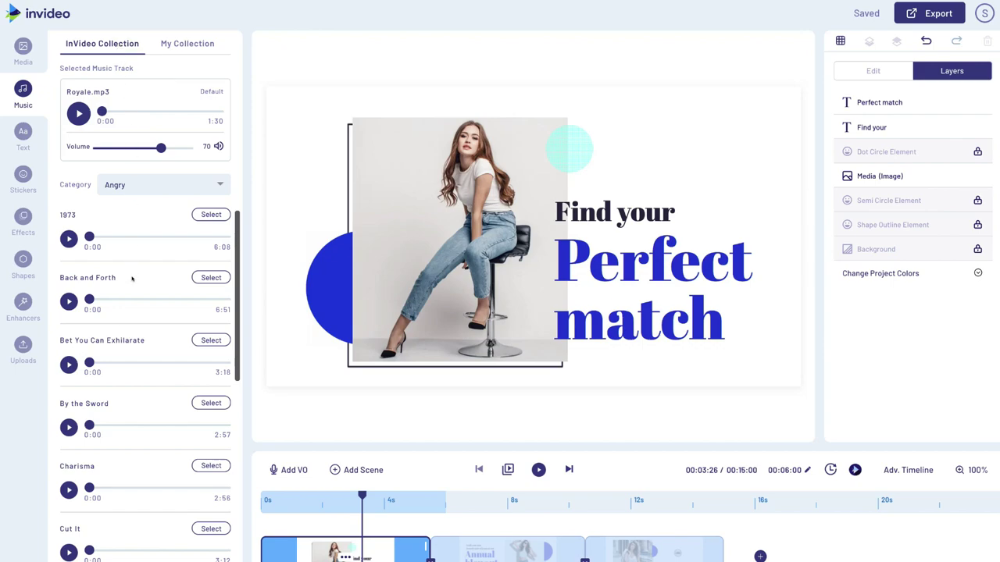
# - Browse the tracks in the Angry music category and review the list of other categories
pyautogui.scroll(-5, 132, 277)
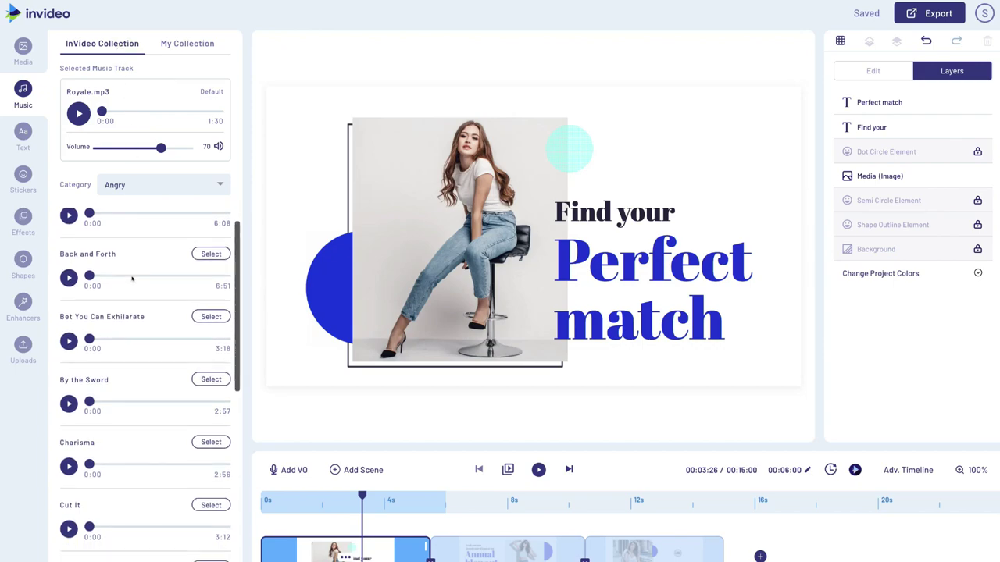
pyautogui.click(209, 184)
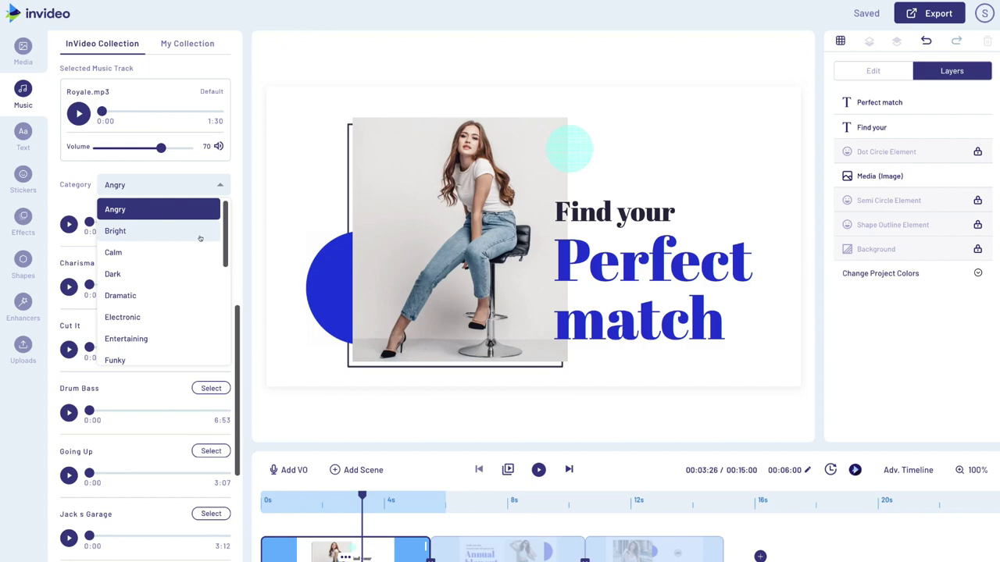
pyautogui.click(116, 202)
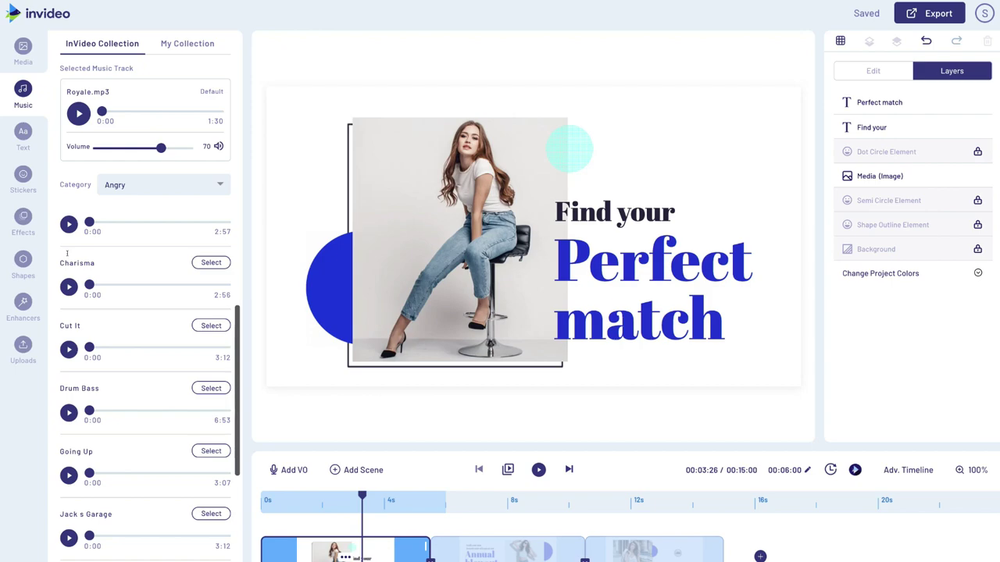
# - Lower the volume of the selected Royale.mp3 music track to 52
pyautogui.moveTo(161, 148); pyautogui.dragTo(136, 147)
pyautogui.moveTo(137, 148)
pyautogui.mouseDown()
pyautogui.moveTo(158, 147)
pyautogui.moveTo(144, 148)
pyautogui.mouseUp()
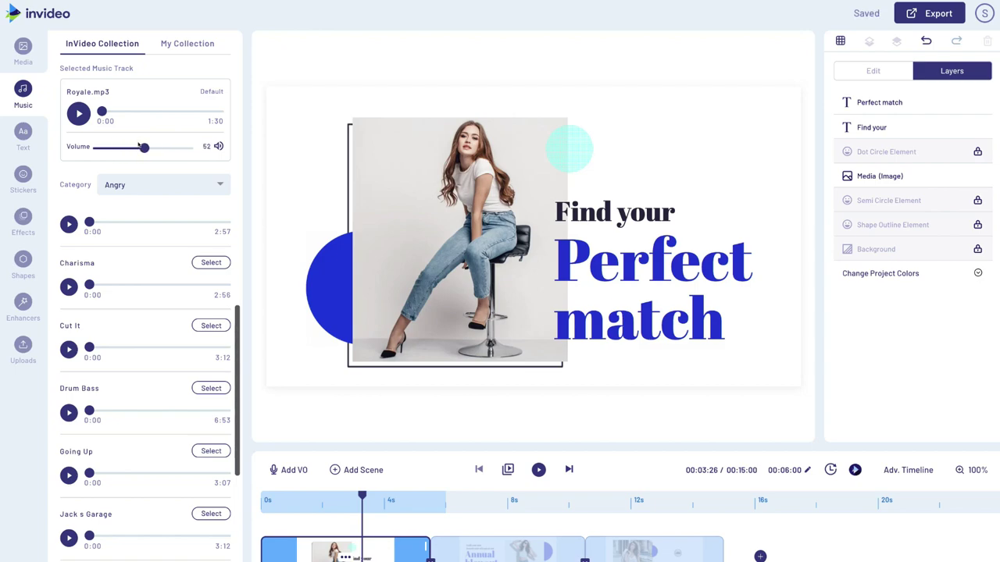
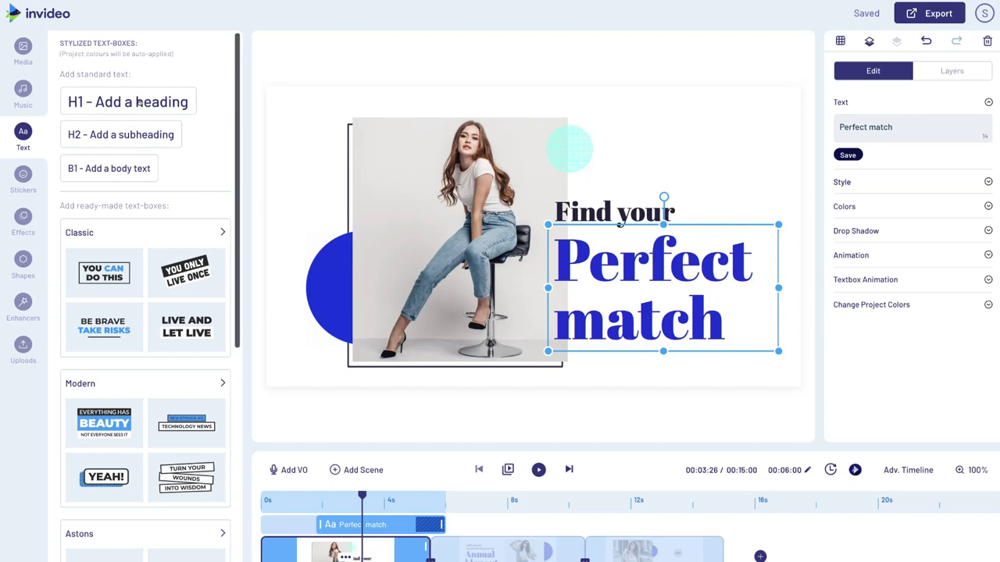
# - Browse the sticker categories from Animals through Finance, including the CTA, Comic, Corporate, Crime, Easter, Ecommerce and Emojis collections
pyautogui.click(23, 174)
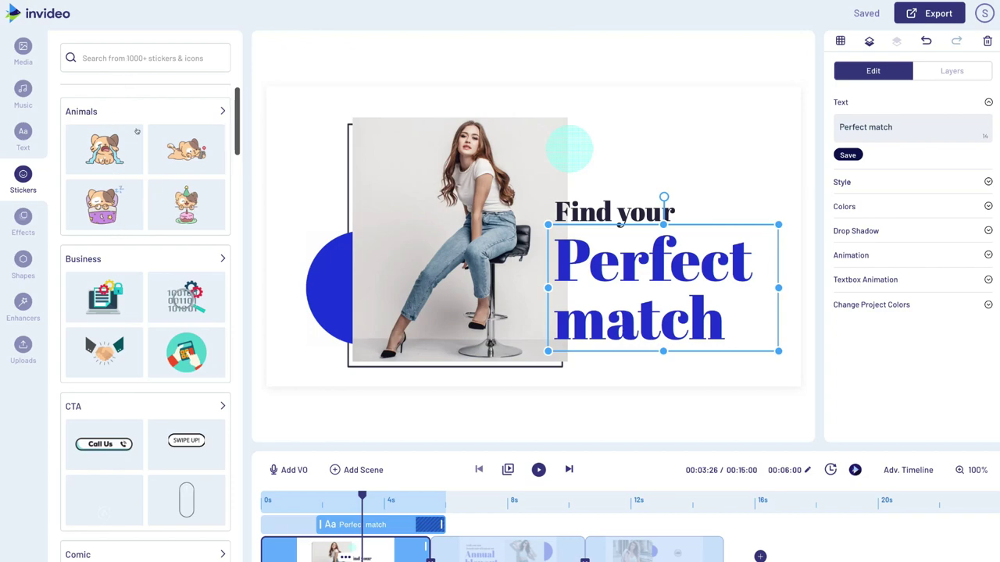
pyautogui.scroll(-2, 123, 312)
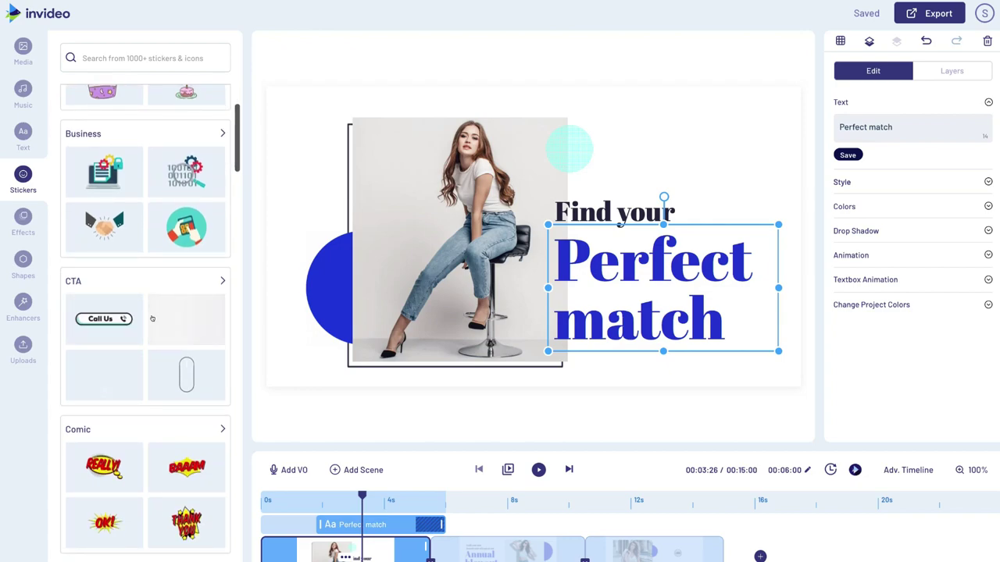
pyautogui.scroll(-4, 119, 328)
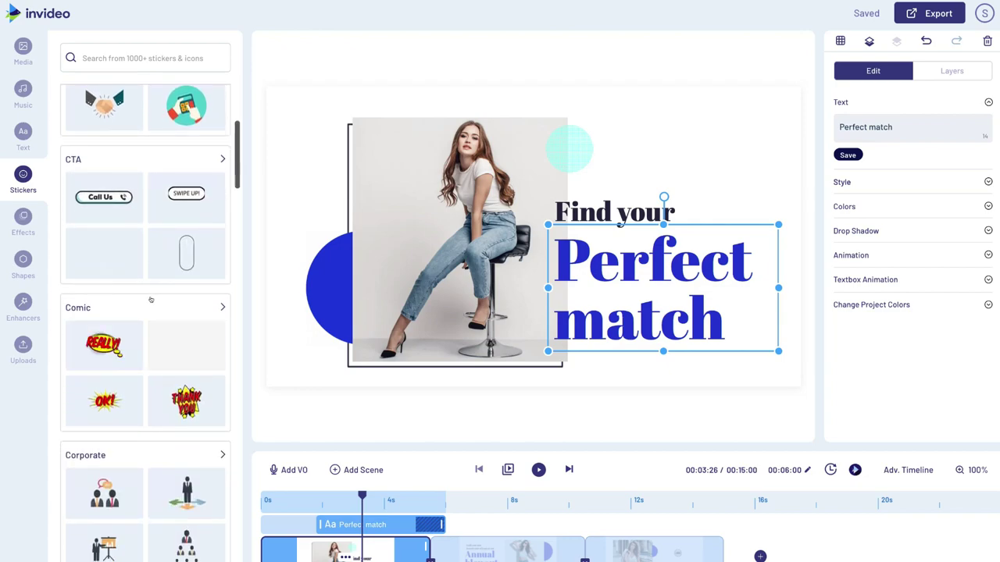
pyautogui.scroll(-6, 129, 390)
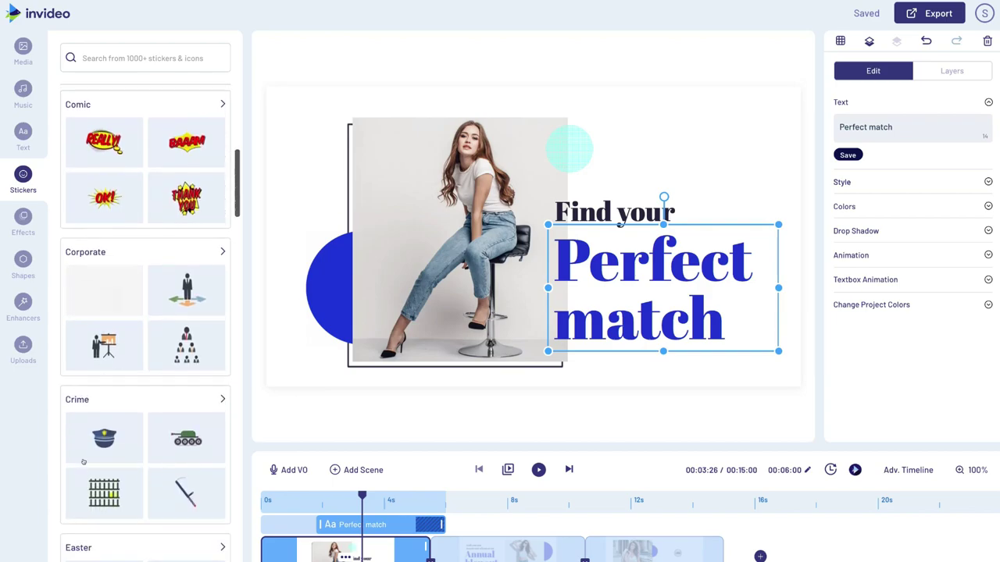
pyautogui.scroll(5, 143, 484)
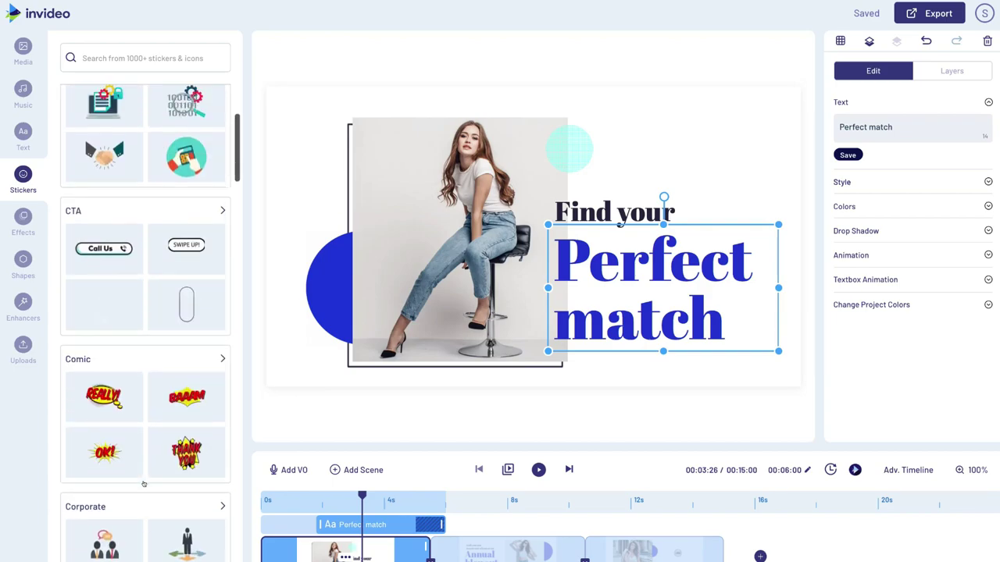
pyautogui.scroll(-6, 125, 472)
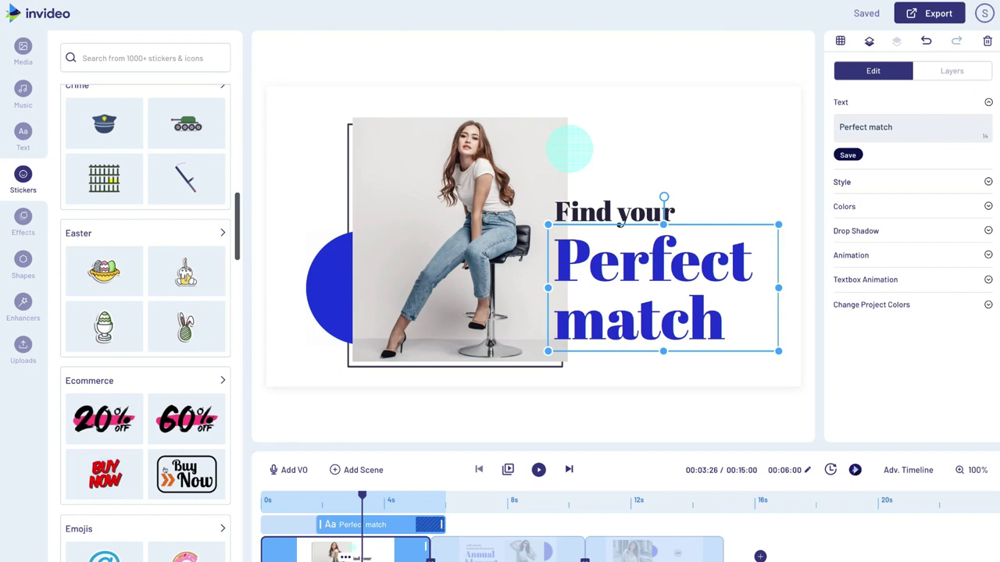
pyautogui.scroll(-4, 166, 401)
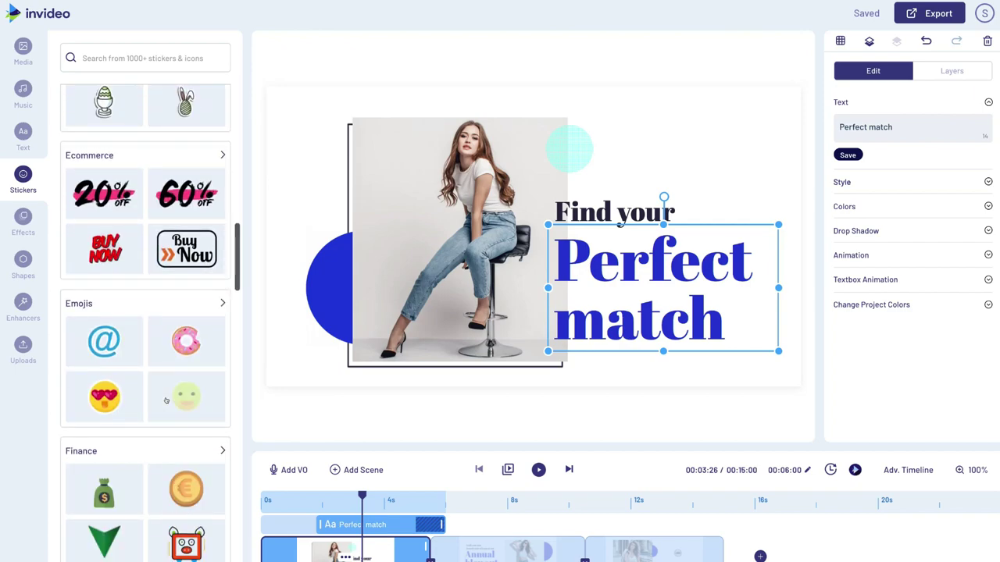
pyautogui.scroll(3, 166, 401)
pyautogui.scroll(5, 166, 401)
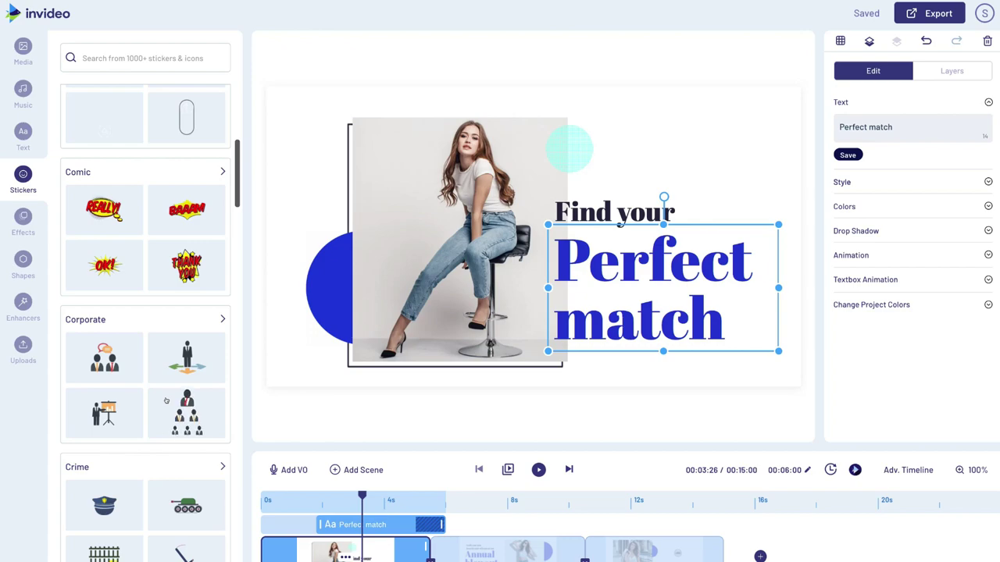
pyautogui.scroll(-4, 141, 367)
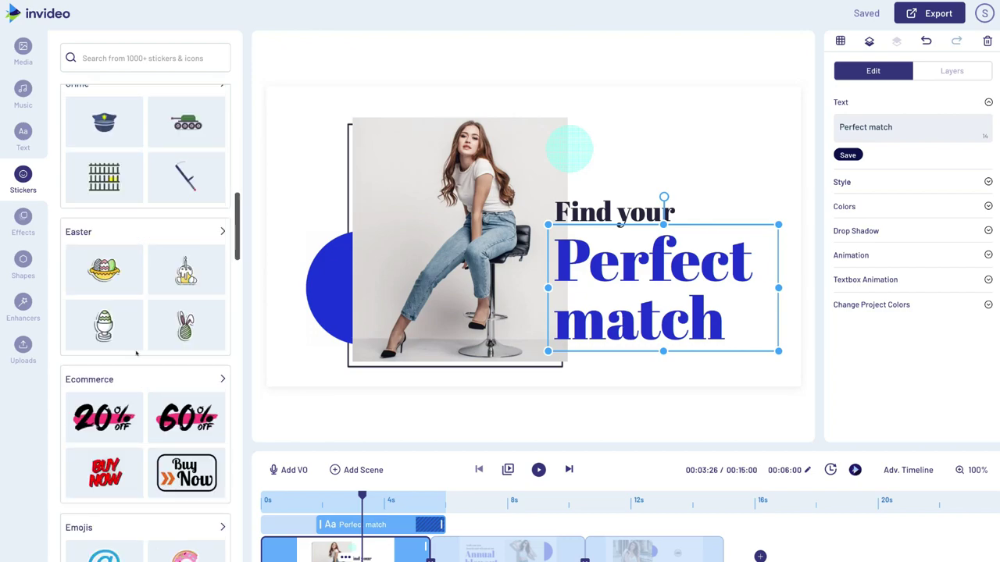
# - Browse the effects collections, from Confetti, Entertainment and Fireworks through Light leaks, Powder Explosion and Retro
pyautogui.click(26, 221)
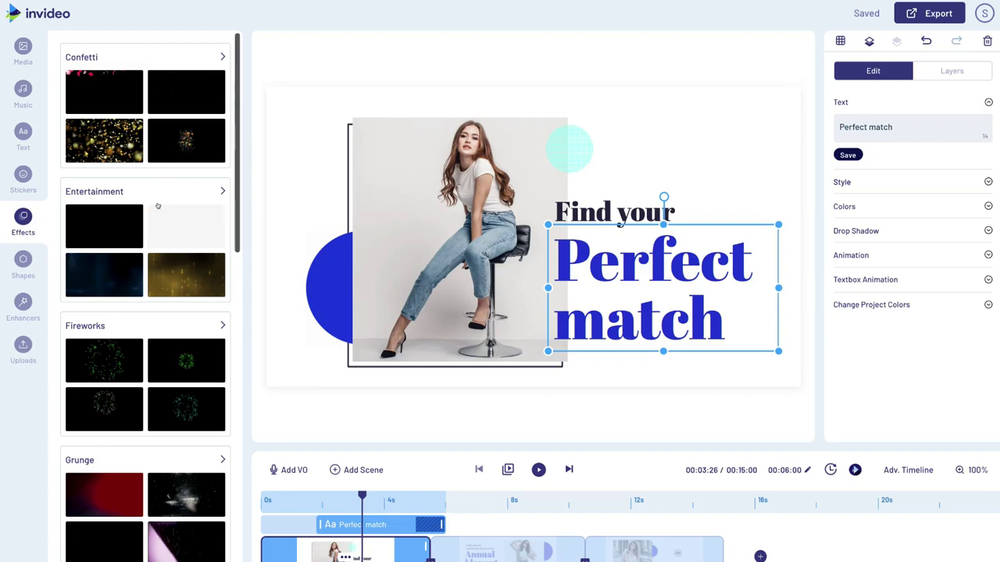
pyautogui.scroll(-1, 157, 205)
pyautogui.scroll(-1, 157, 206)
pyautogui.scroll(2, 125, 156)
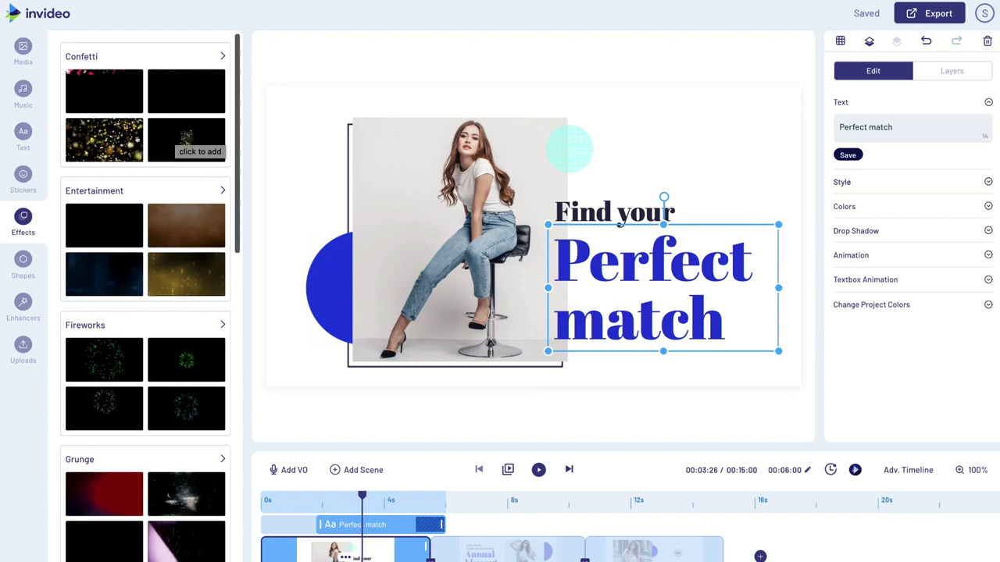
pyautogui.scroll(-5, 150, 254)
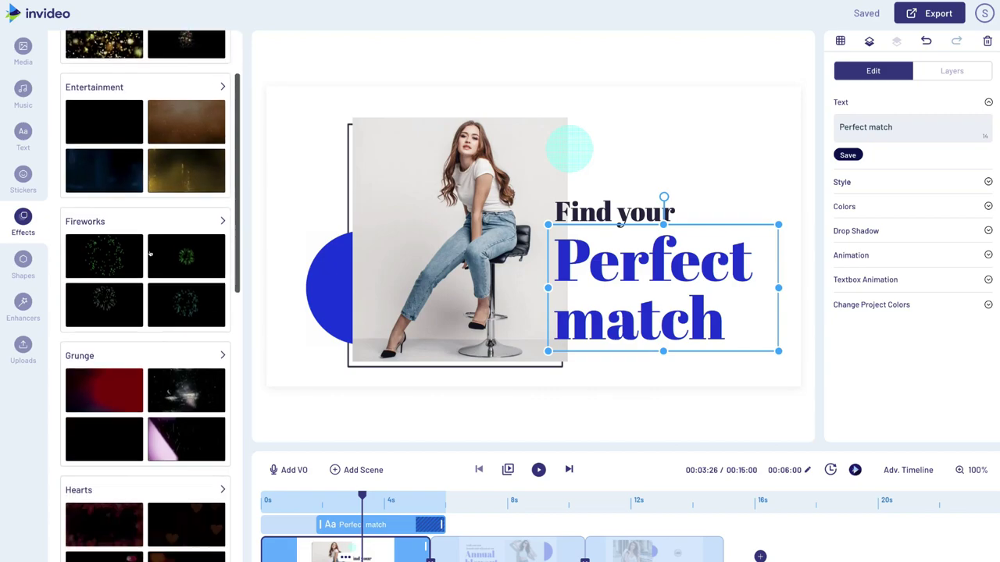
pyautogui.scroll(-2, 150, 254)
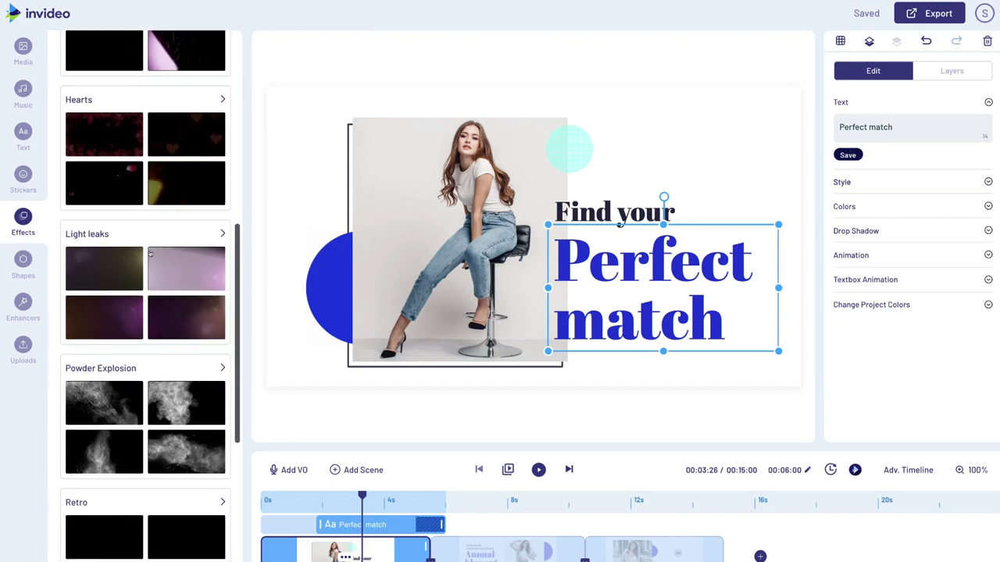
pyautogui.scroll(1, 150, 254)
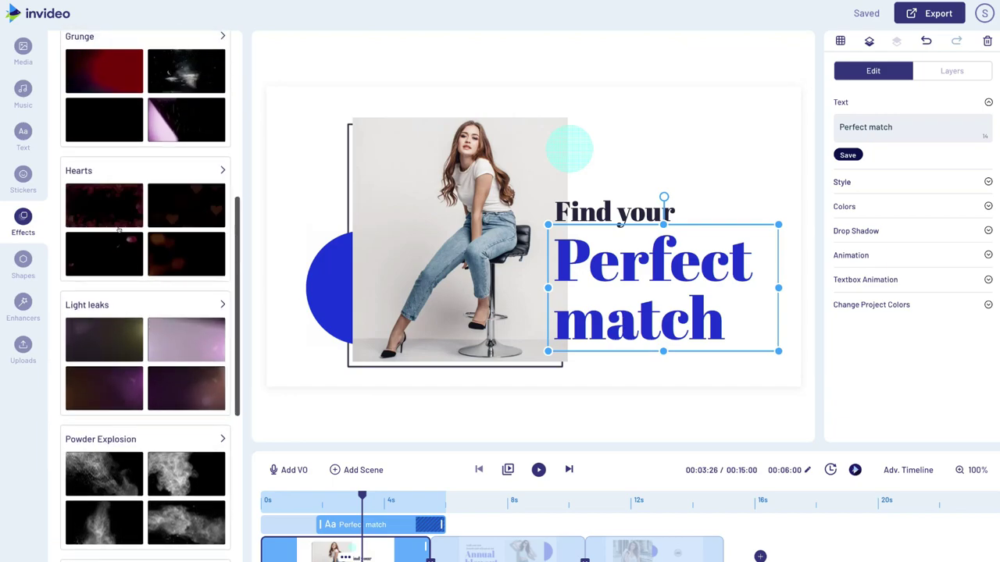
# - Look through the available shapes, enhancers and uploads, and return to the Real estate image results in the media library
pyautogui.click(24, 259)
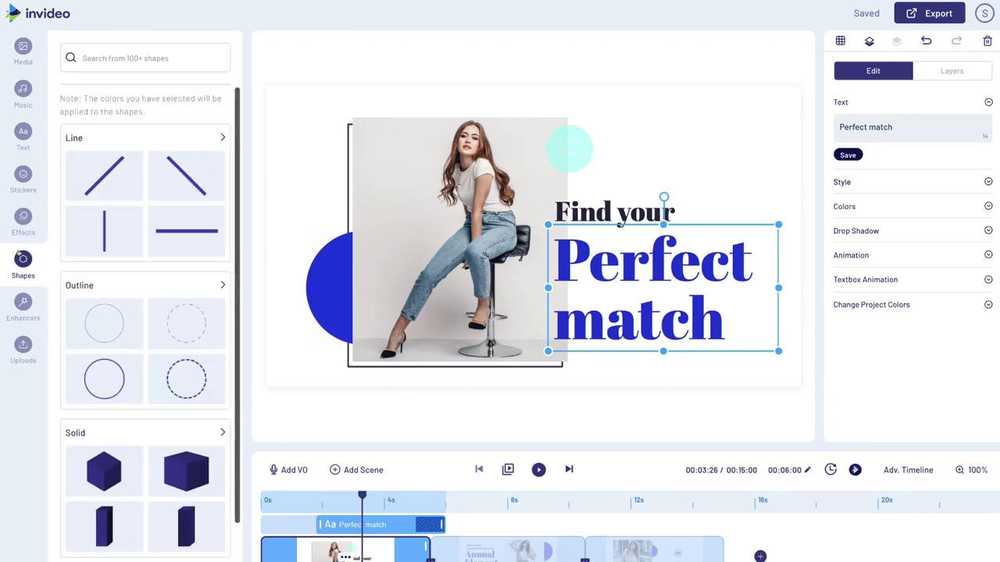
pyautogui.click(22, 301)
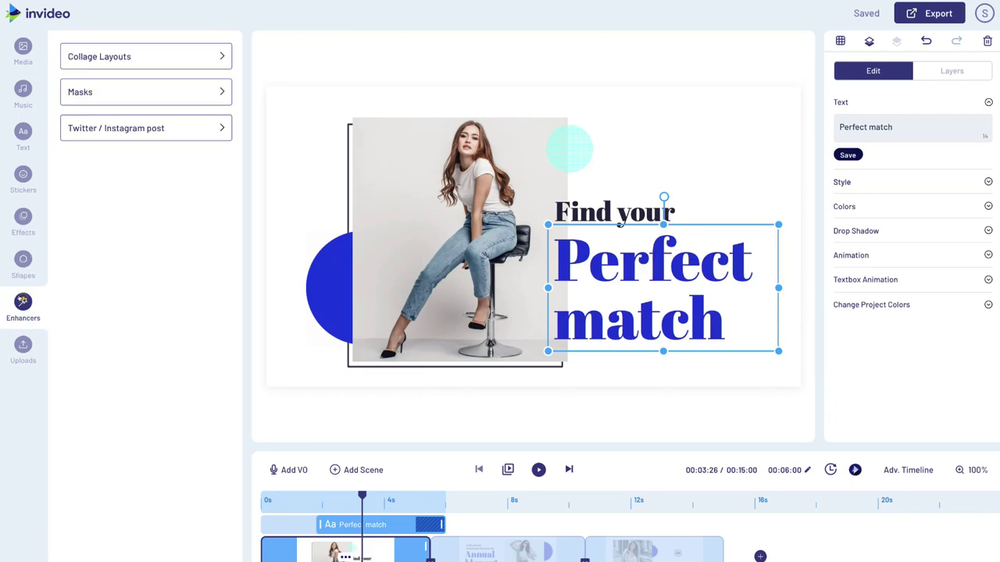
pyautogui.click(20, 345)
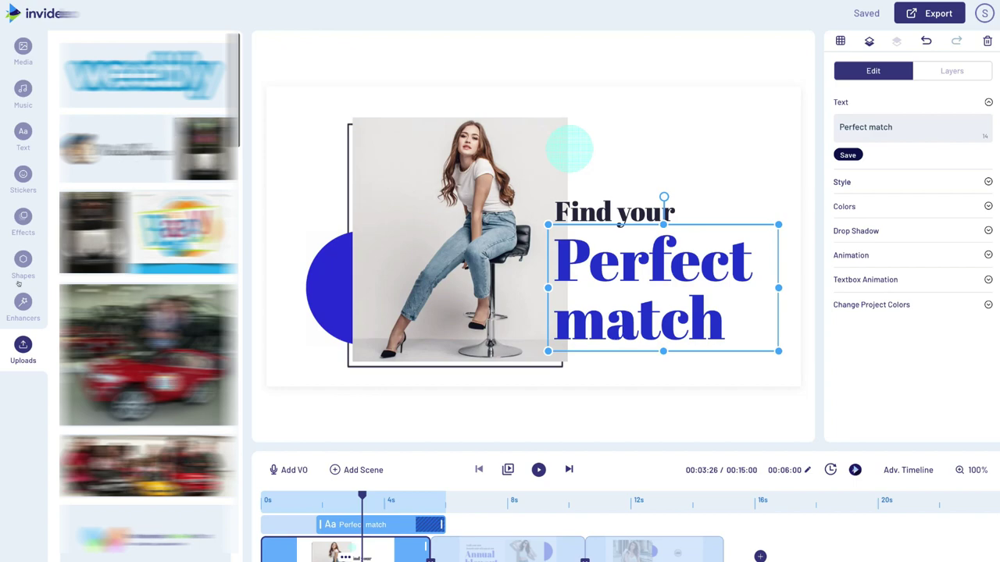
pyautogui.click(23, 48)
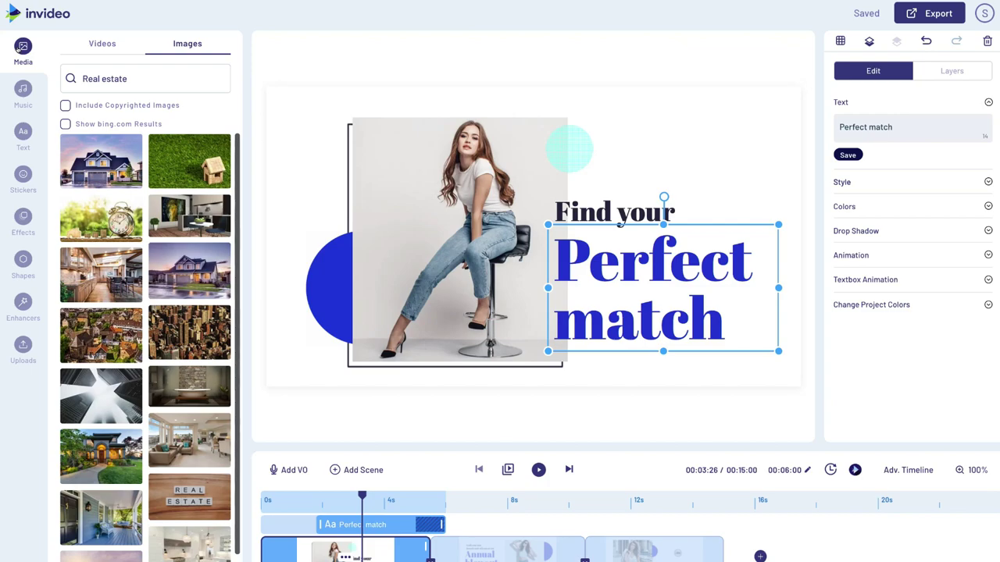
# - Compare the editing options of the first scene's photo and its "Find your" text, and review the scene's layer list
pyautogui.click(806, 72)
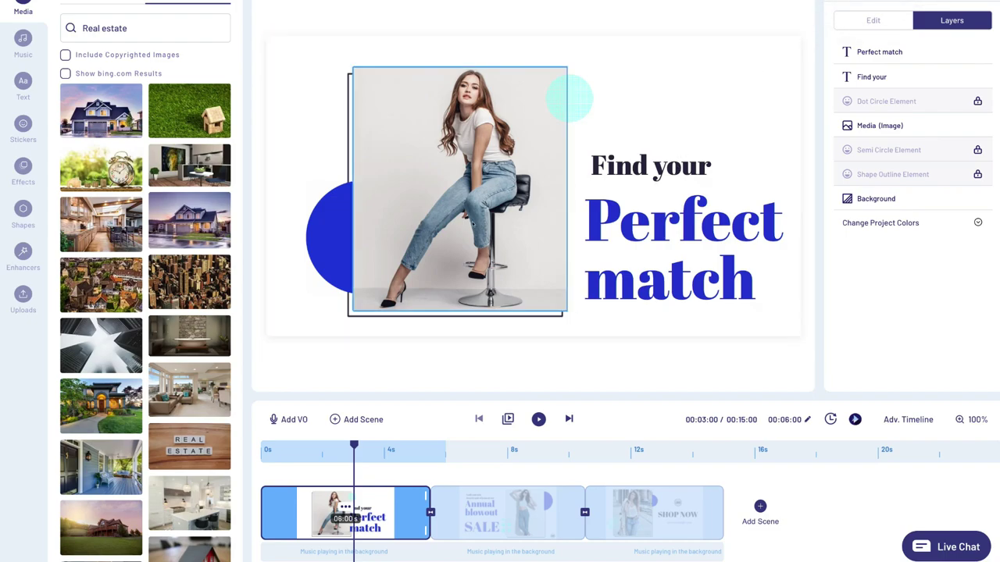
pyautogui.click(475, 175)
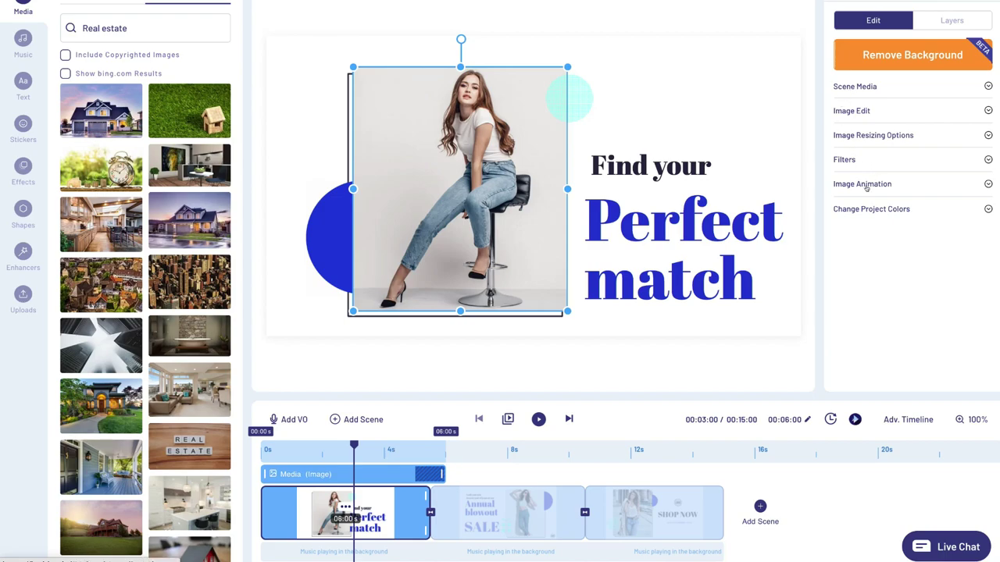
pyautogui.click(684, 173)
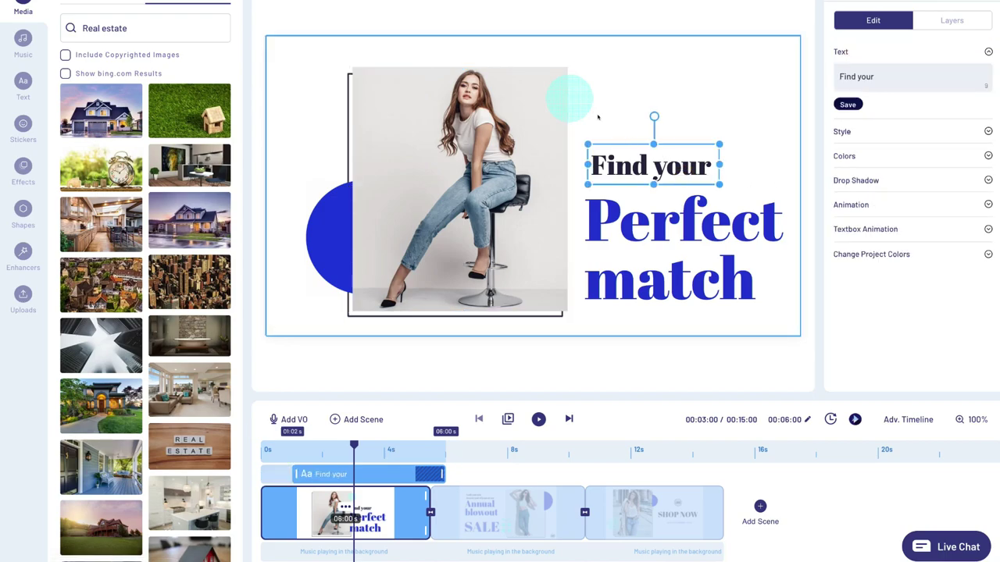
pyautogui.click(508, 125)
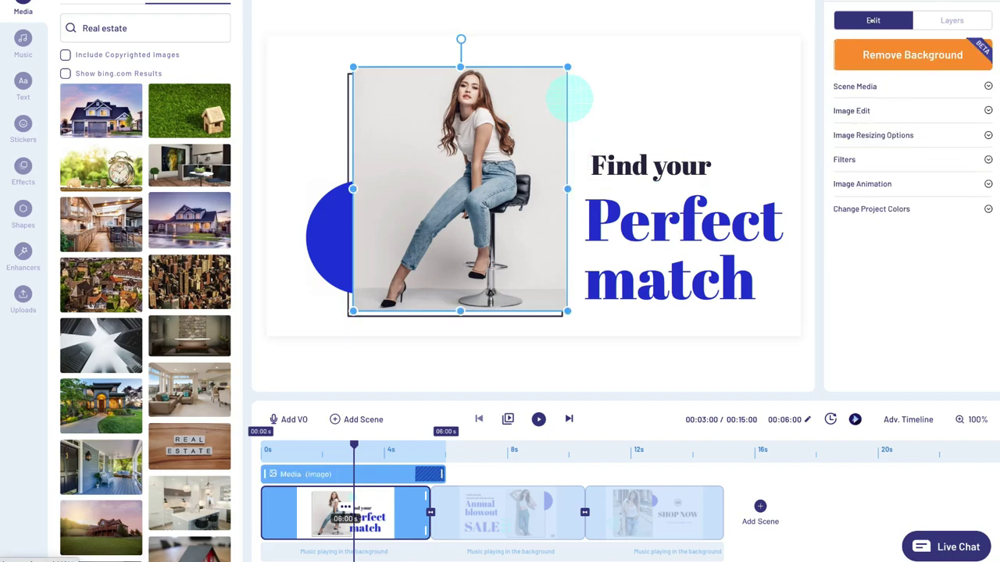
pyautogui.click(926, 19)
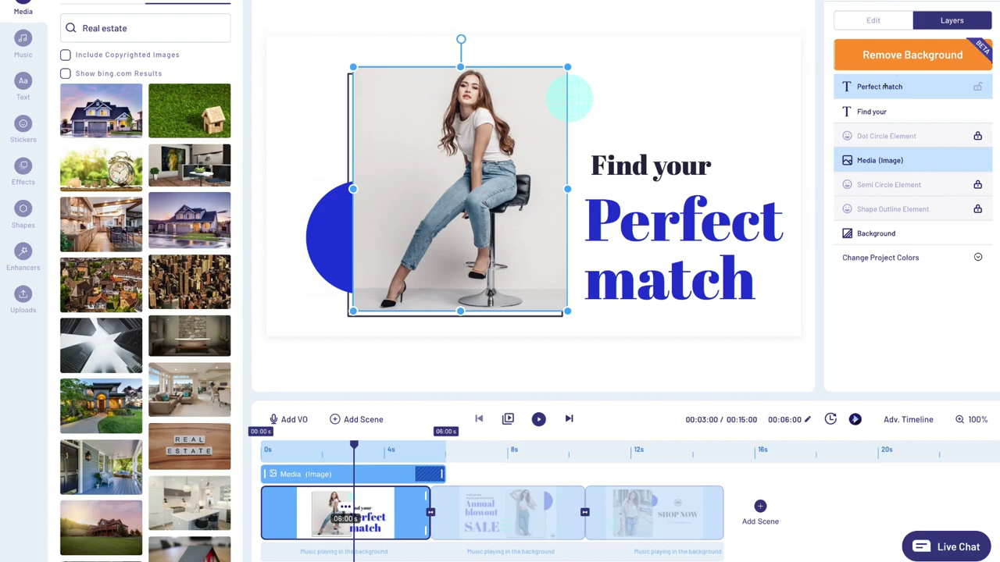
pyautogui.click(818, 97)
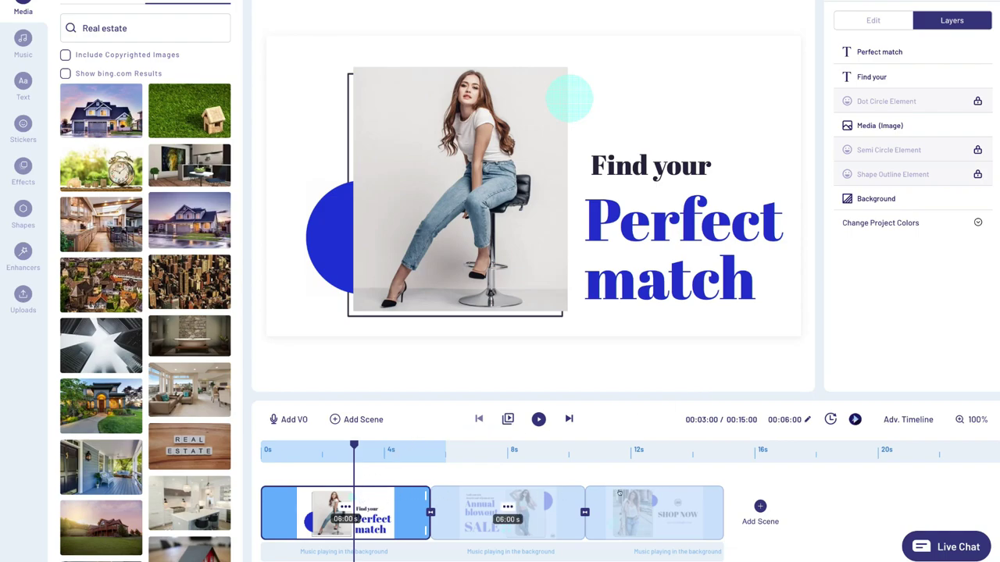
# - Open the second scene and inspect its layers and the editing options of the "Grab your new favorite pair of jeans at our" text
pyautogui.click(524, 501)
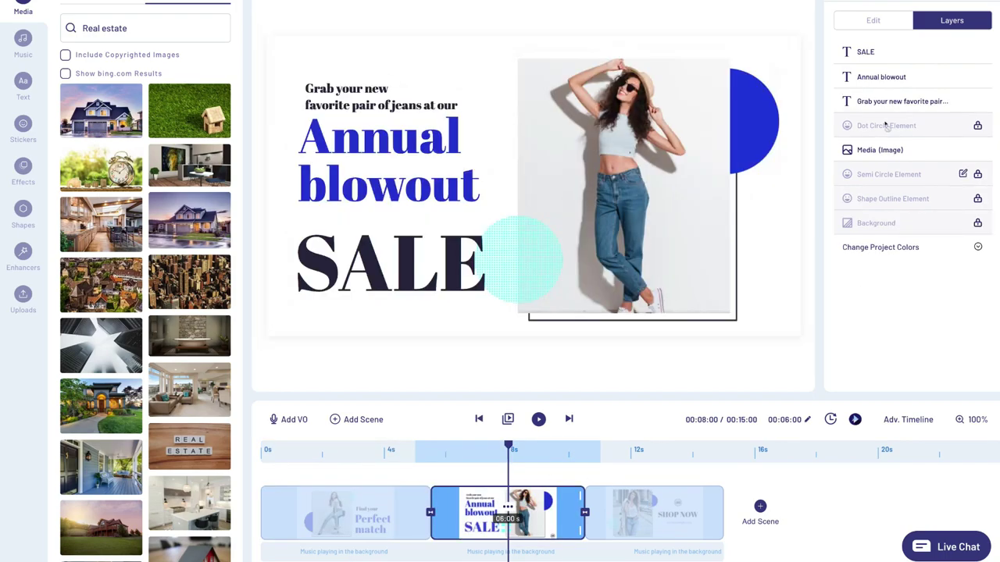
pyautogui.click(881, 75)
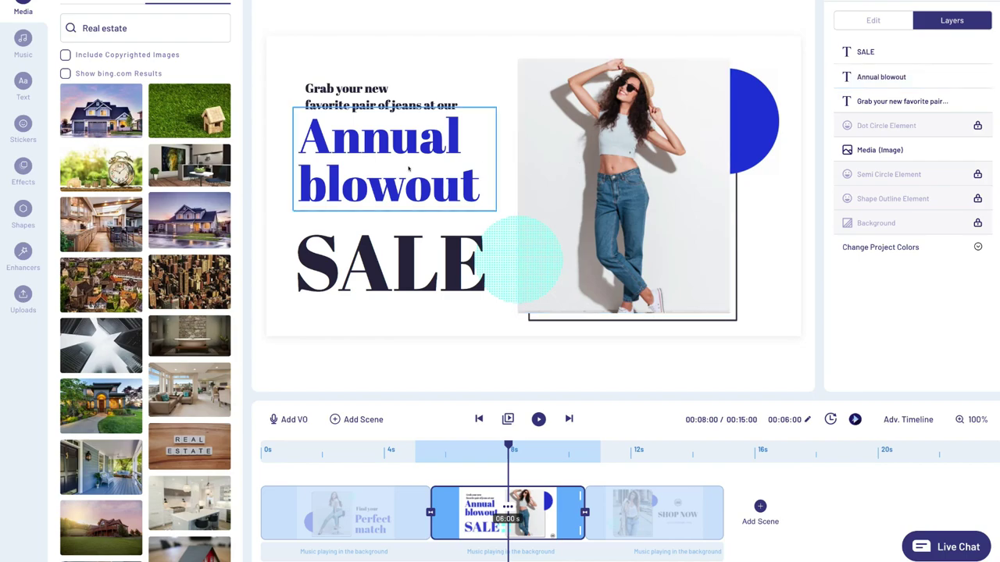
pyautogui.click(364, 80)
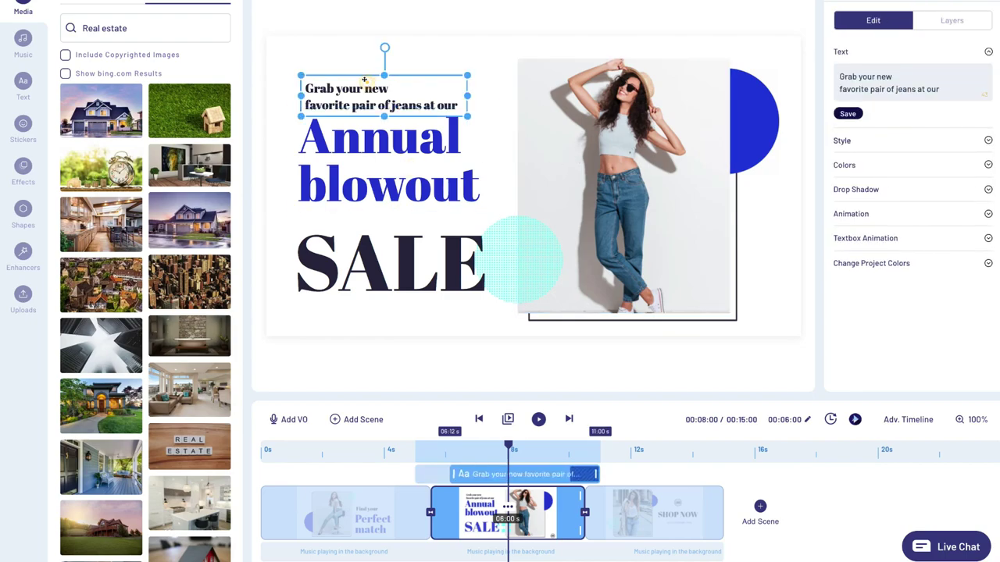
# - Adjust the start times of the second scene's text boxes to 06:71 s for "Annual blowout" and 07:23 s for "SALE"
pyautogui.click(375, 154)
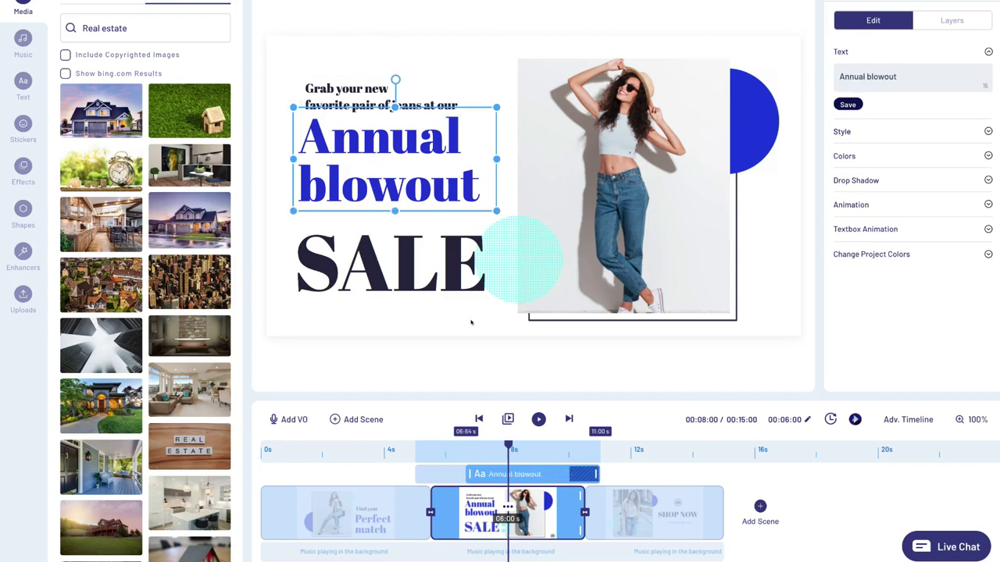
pyautogui.moveTo(461, 471)
pyautogui.mouseDown()
pyautogui.moveTo(442, 472)
pyautogui.moveTo(478, 471)
pyautogui.moveTo(465, 472)
pyautogui.mouseUp()
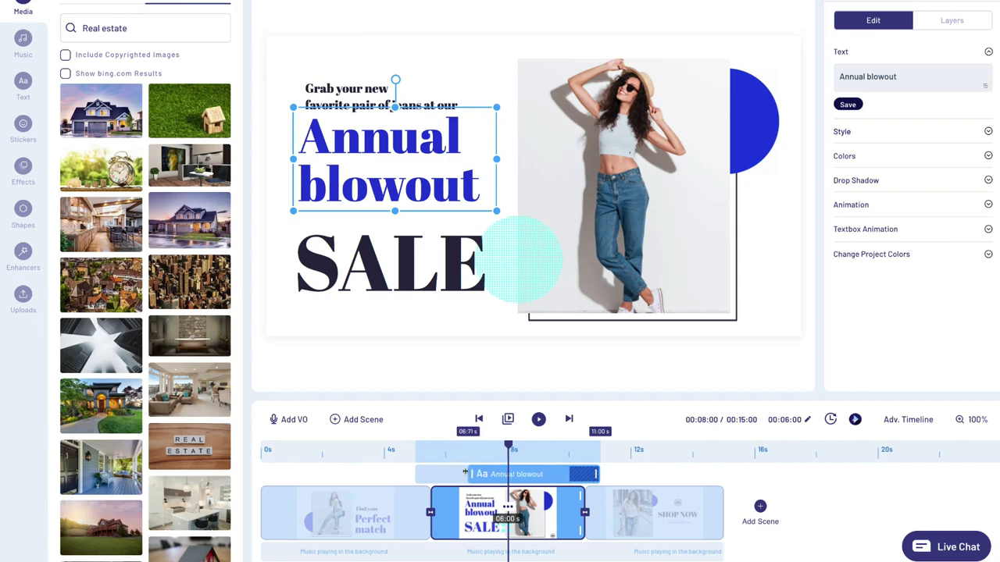
pyautogui.click(412, 264)
pyautogui.moveTo(484, 469); pyautogui.dragTo(481, 470)
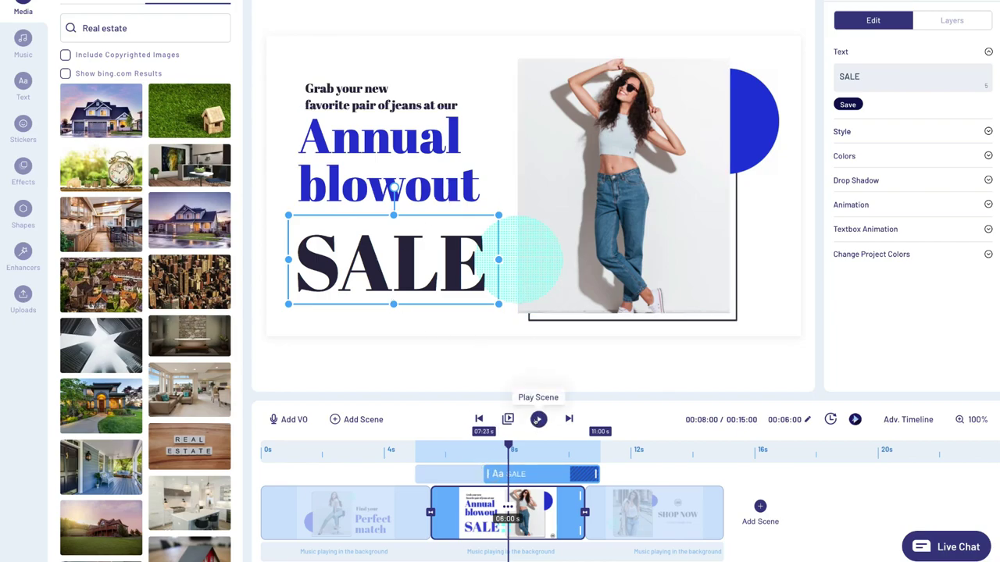
# - Play the second scene, preview the whole video, and close the preview
pyautogui.click(538, 419)
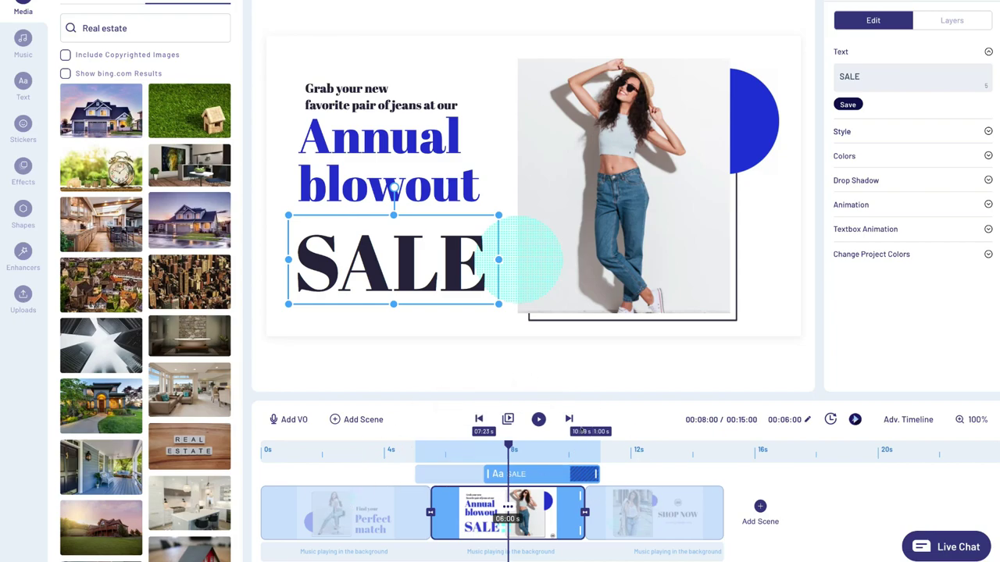
pyautogui.click(507, 419)
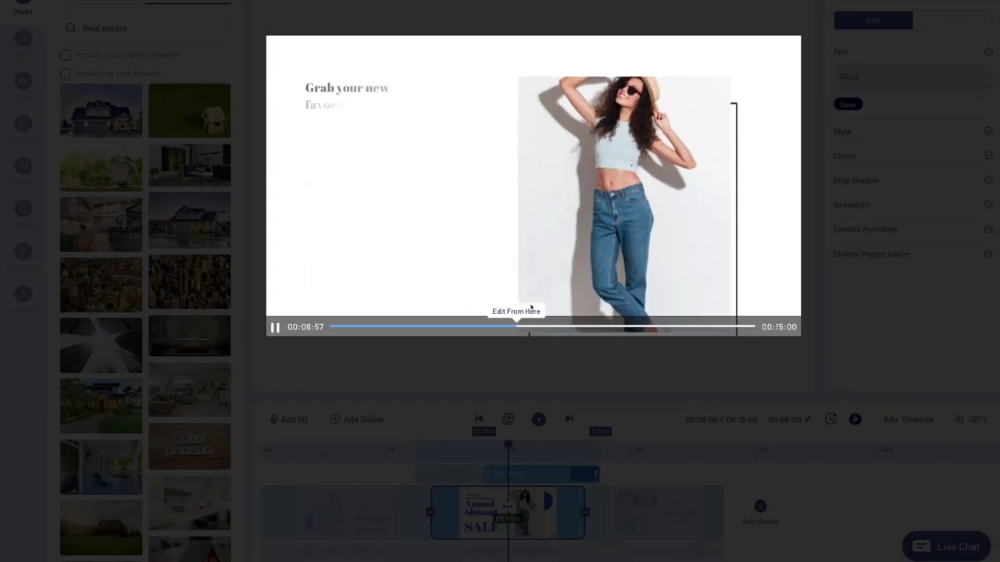
pyautogui.click(674, 372)
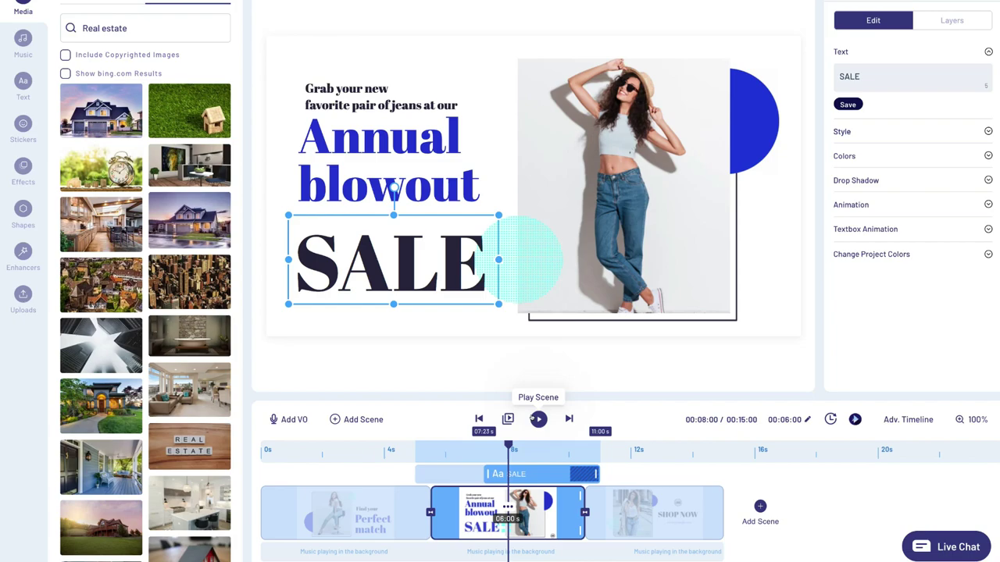
# - Open the third scene, "SHOP NOW", and extend its duration to 05:11 s
pyautogui.click(618, 503)
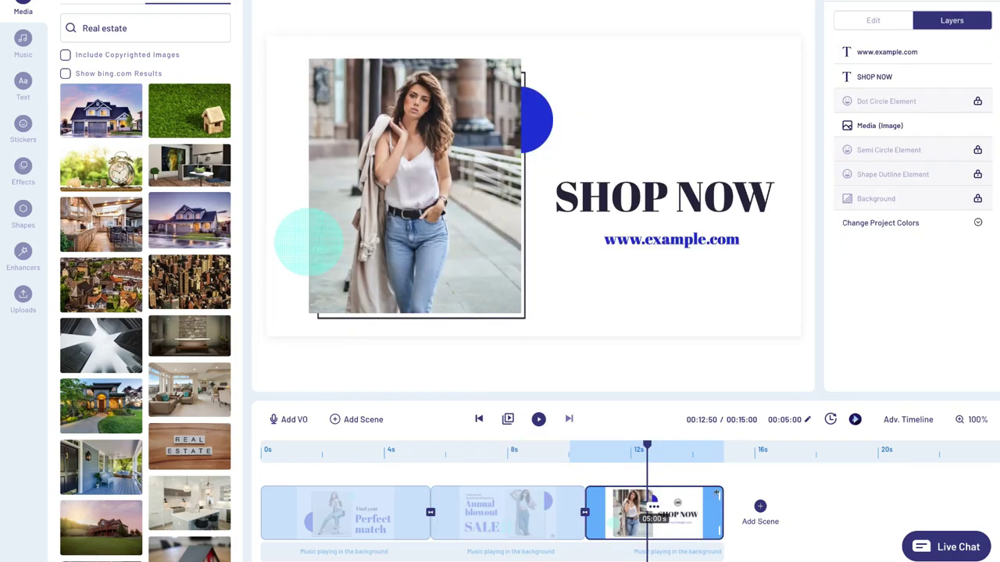
pyautogui.moveTo(717, 493)
pyautogui.mouseDown()
pyautogui.moveTo(742, 495)
pyautogui.moveTo(719, 497)
pyautogui.mouseUp()
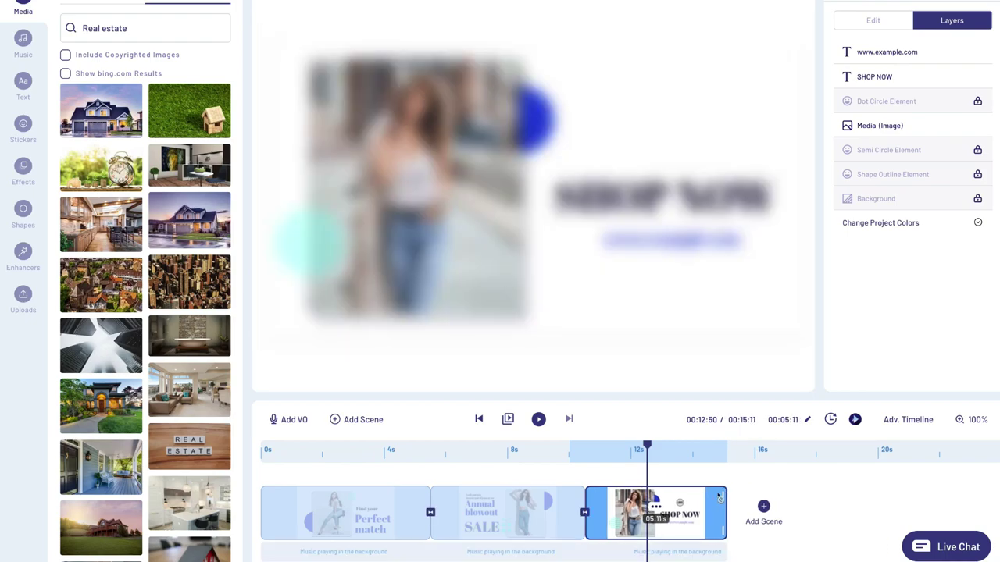
# - Replace the woman's photo in the third scene with the blue house image from the real estate results and preview the scene
pyautogui.click(401, 194)
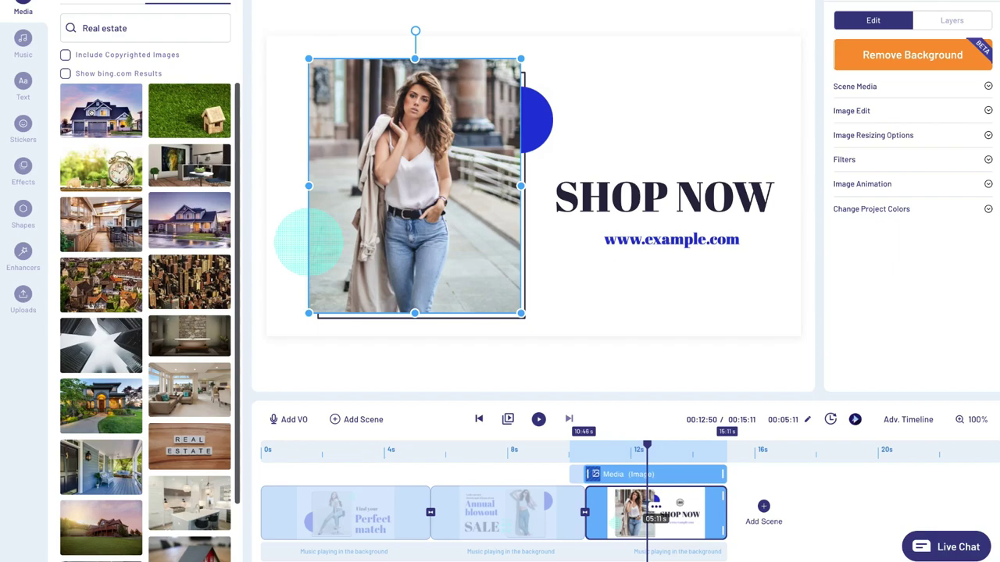
pyautogui.moveTo(92, 114); pyautogui.dragTo(399, 184)
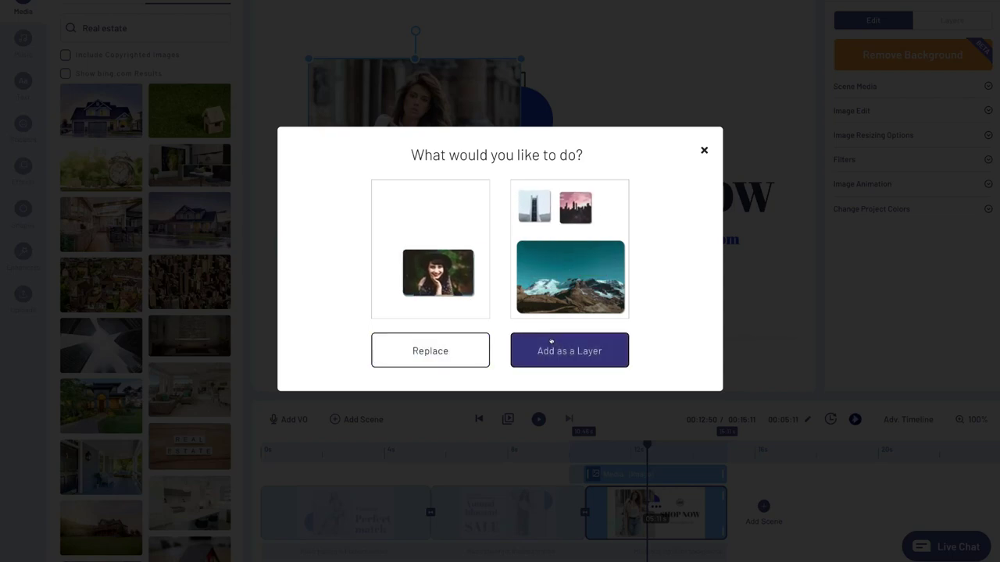
pyautogui.click(431, 348)
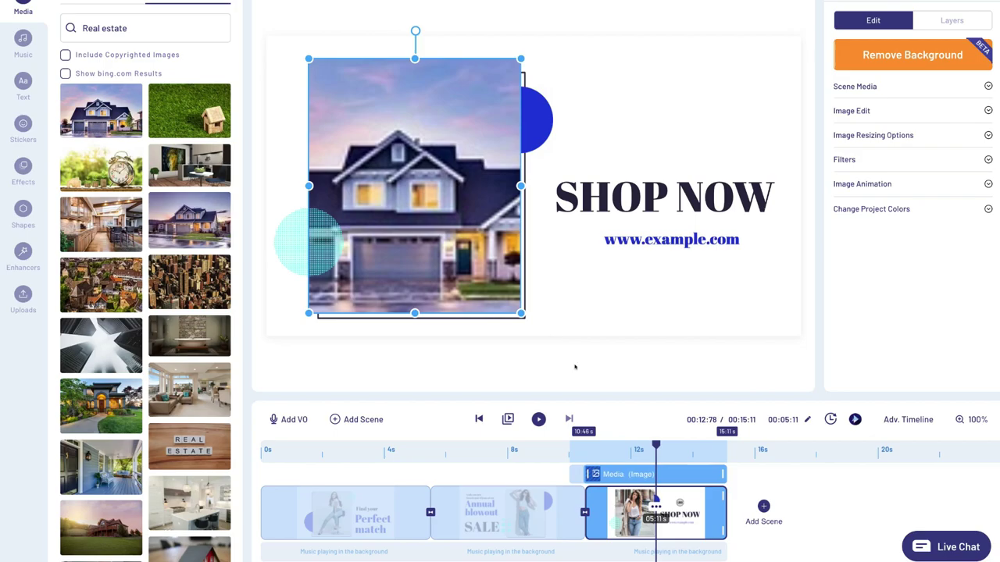
pyautogui.click(538, 419)
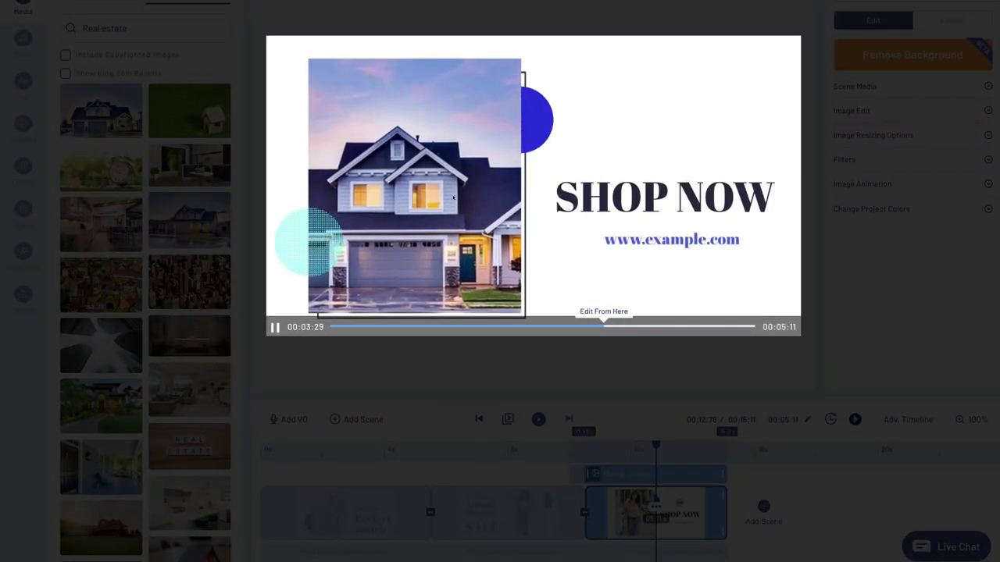
pyautogui.click(542, 429)
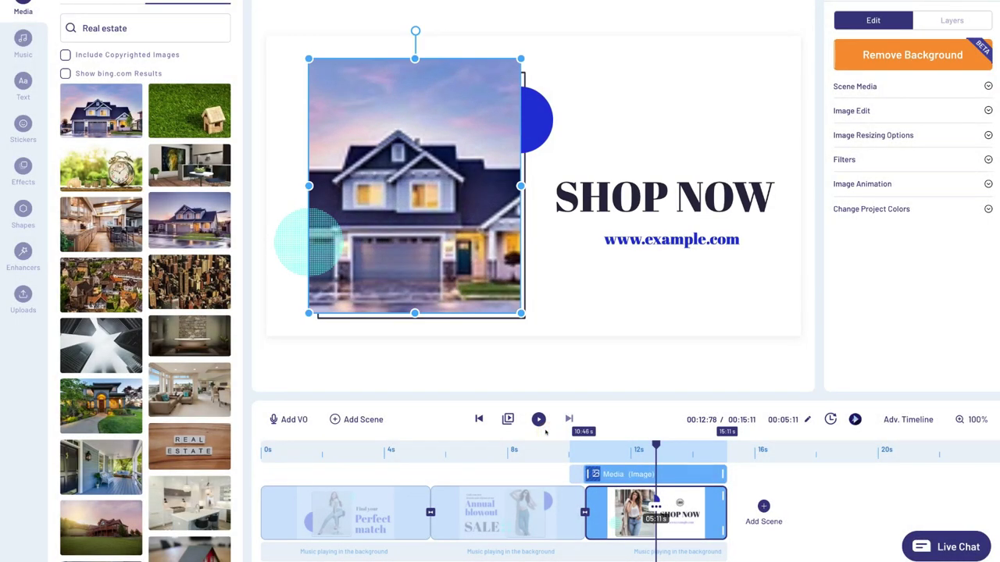
# - Select the "SHOP NOW" text and examine its text, style, color and drop shadow options
pyautogui.click(660, 197)
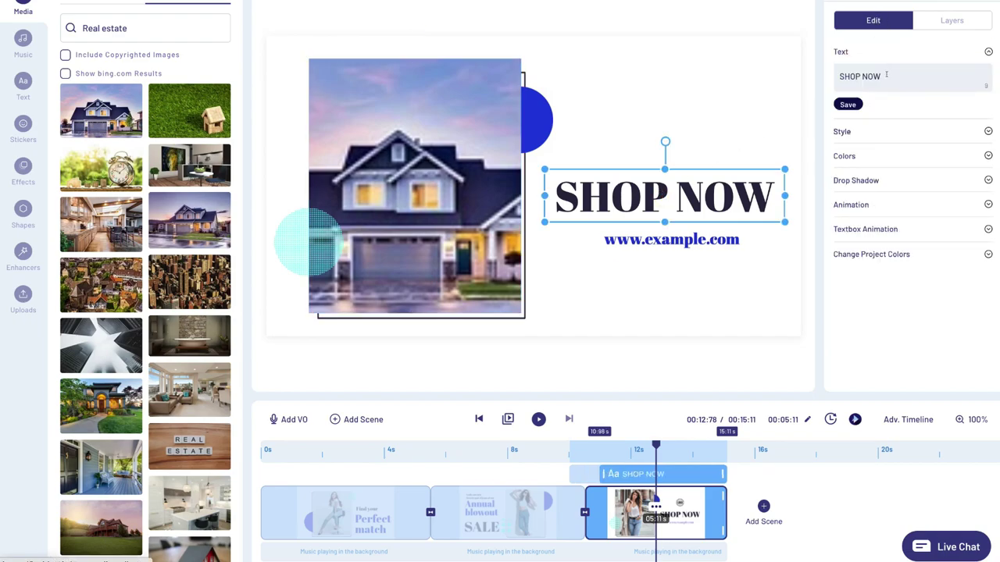
pyautogui.click(885, 76)
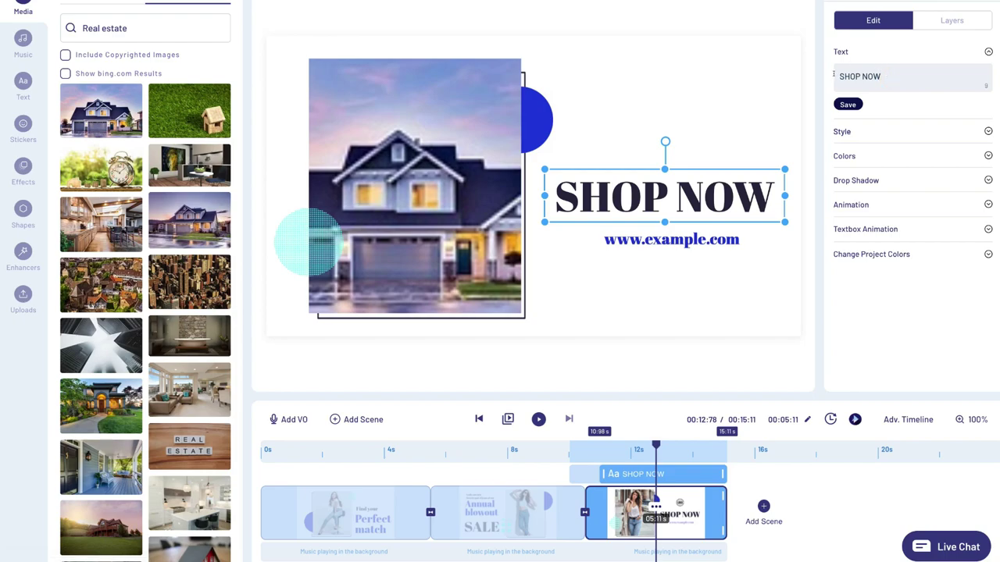
pyautogui.click(869, 130)
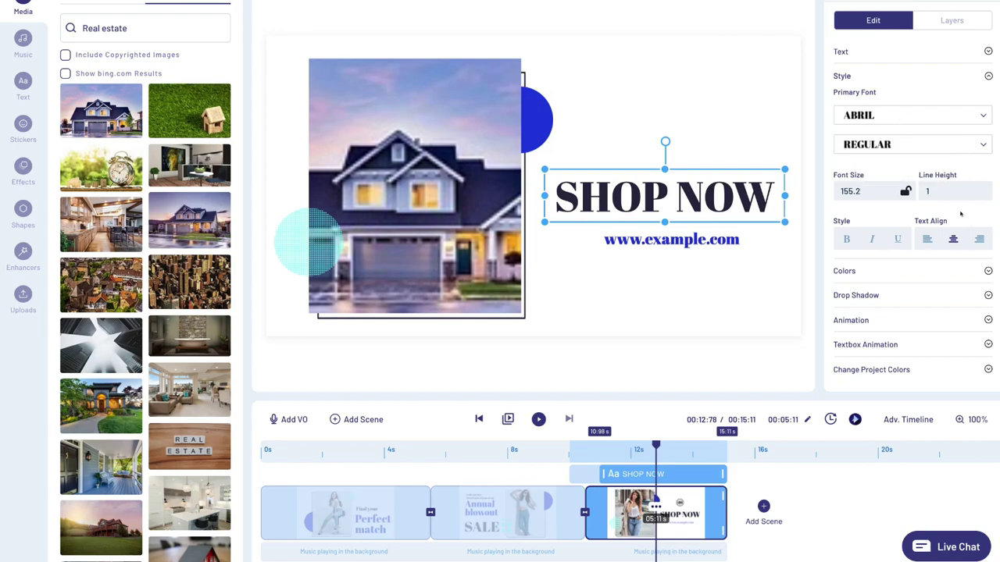
pyautogui.click(872, 268)
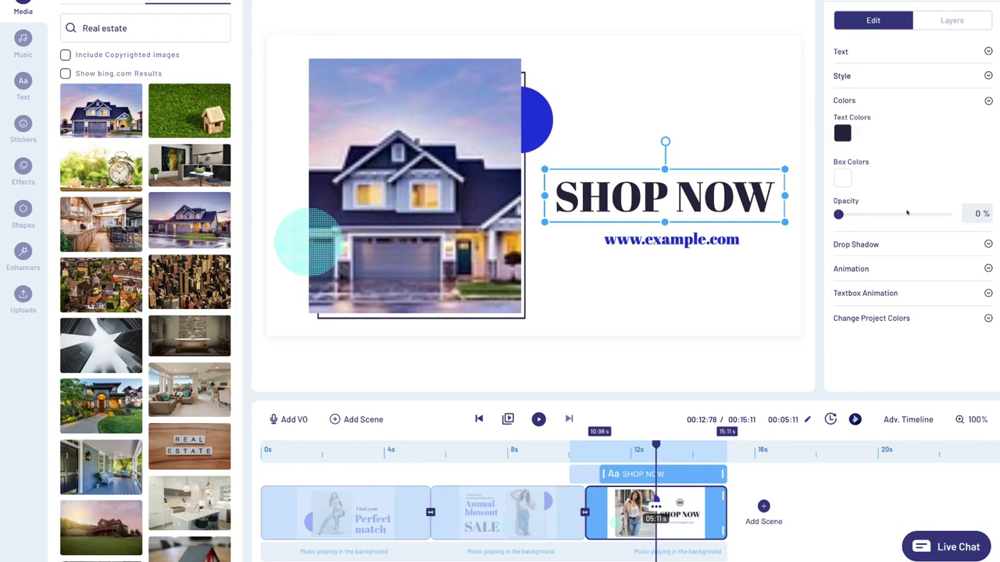
pyautogui.click(853, 244)
# - Set the "SHOP NOW" text's In animation to Zoom In with a duration of 1.2 s
pyautogui.click(840, 180)
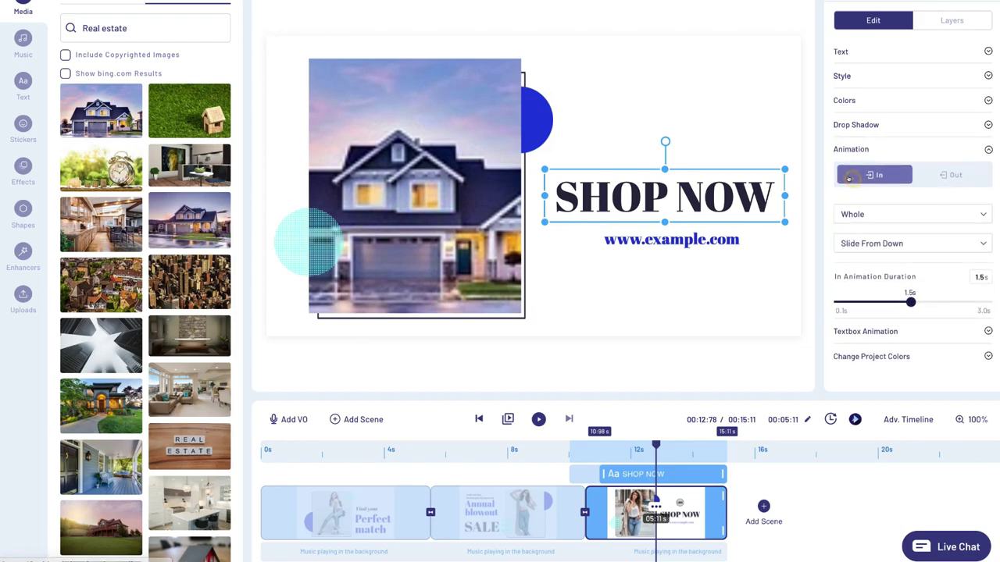
pyautogui.click(877, 247)
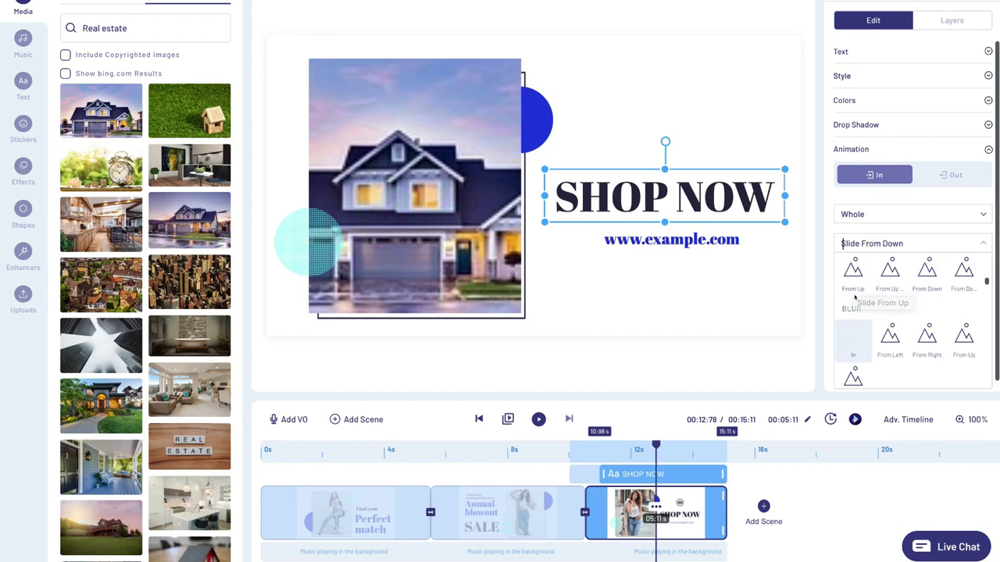
pyautogui.scroll(-2, 853, 298)
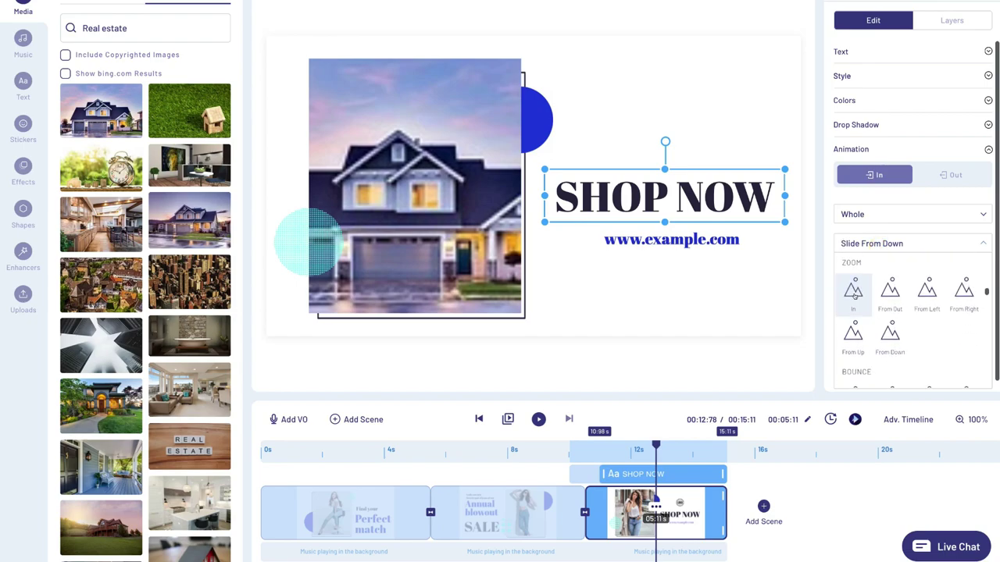
pyautogui.click(853, 293)
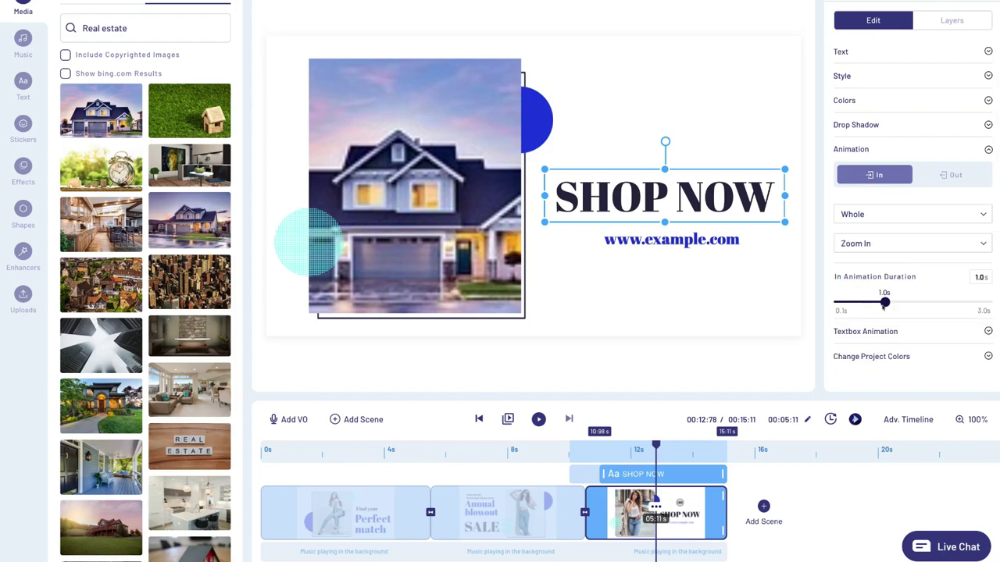
pyautogui.moveTo(883, 305)
pyautogui.mouseDown()
pyautogui.moveTo(925, 303)
pyautogui.moveTo(895, 303)
pyautogui.mouseUp()
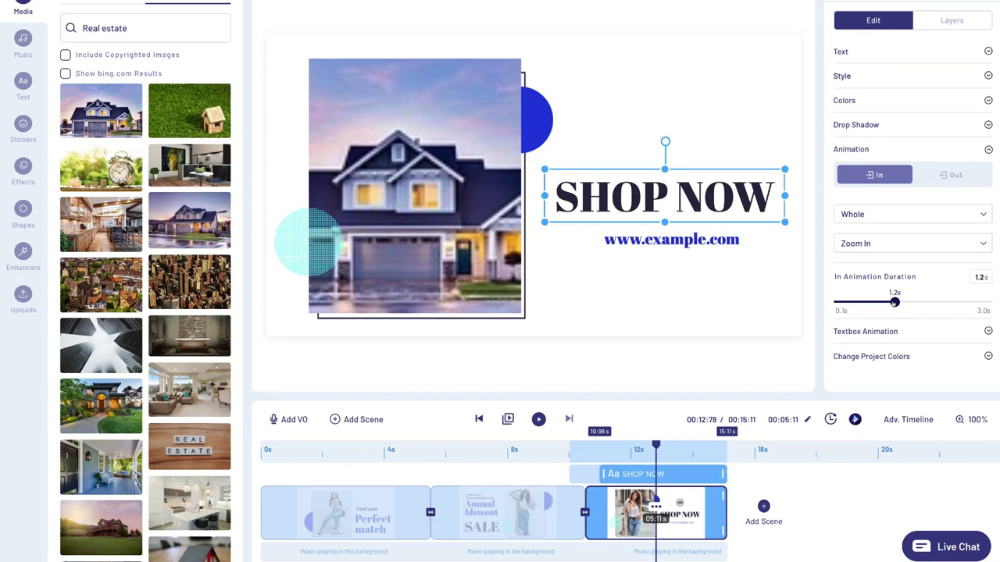
# - Preview the third scene and inspect the text's textbox animation and project color settings
pyautogui.click(538, 419)
pyautogui.click(880, 332)
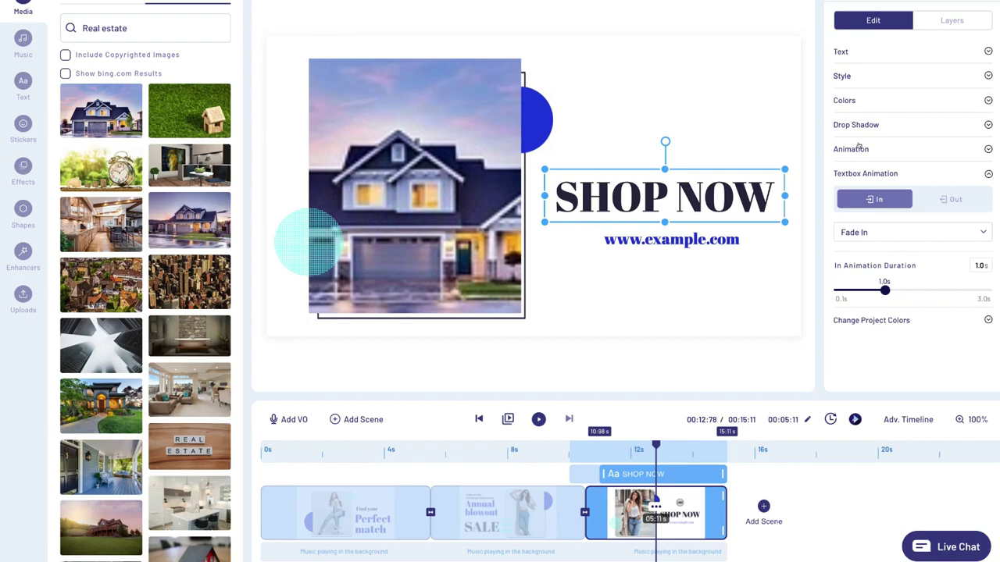
pyautogui.click(889, 321)
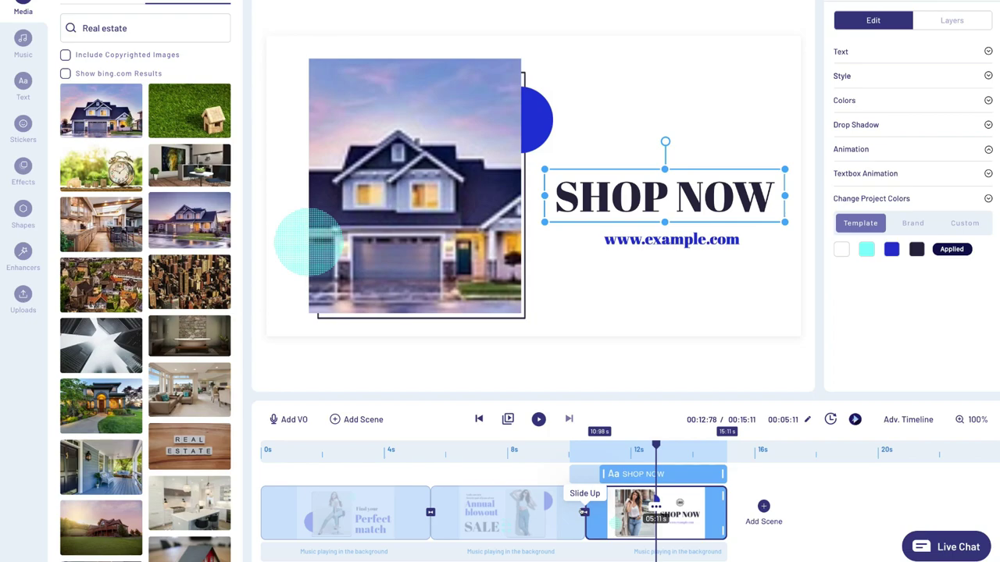
# - Browse the transitions between the second and third scenes and apply Slide Stretch Right
pyautogui.click(584, 512)
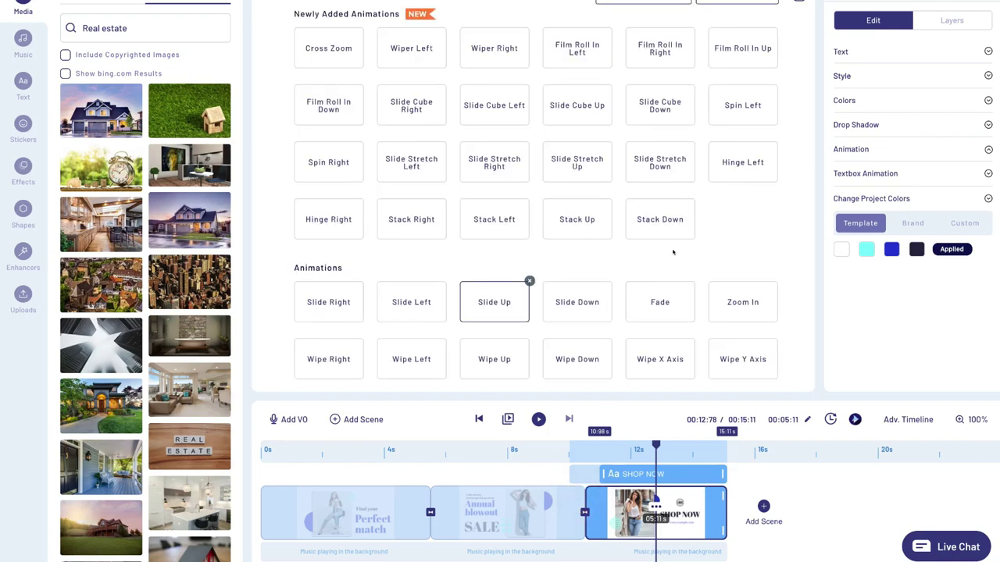
pyautogui.scroll(-3, 743, 258)
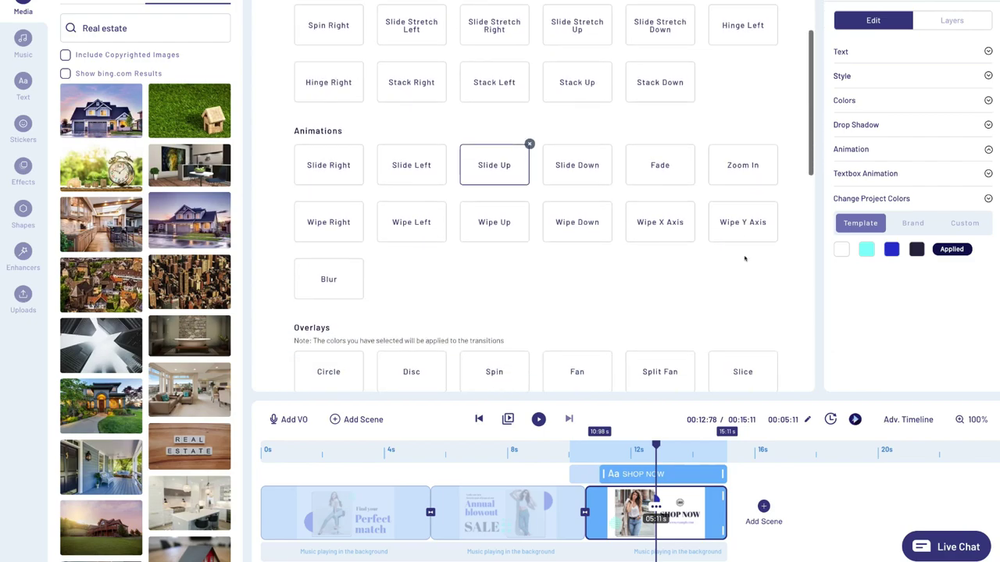
pyautogui.scroll(3, 741, 258)
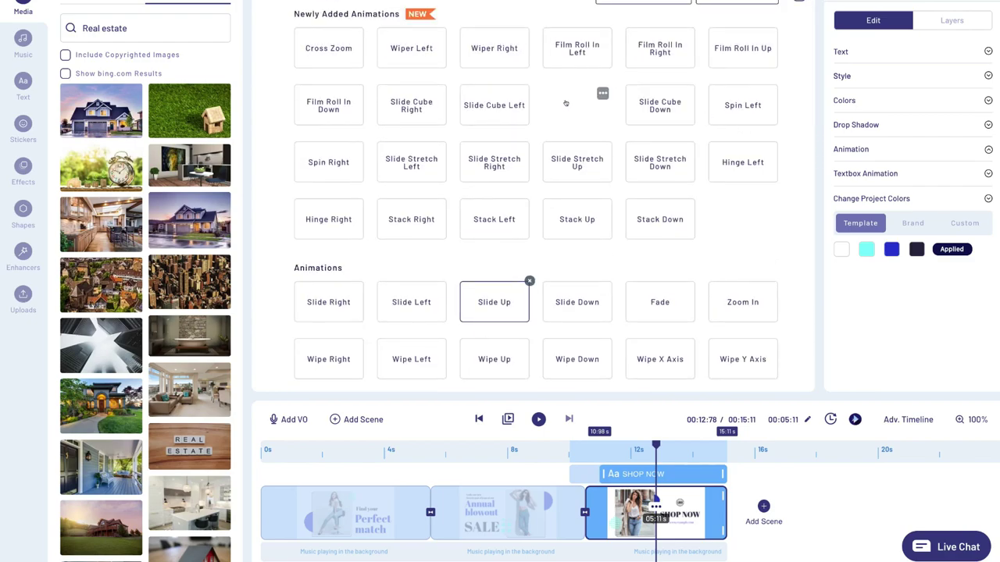
pyautogui.click(500, 168)
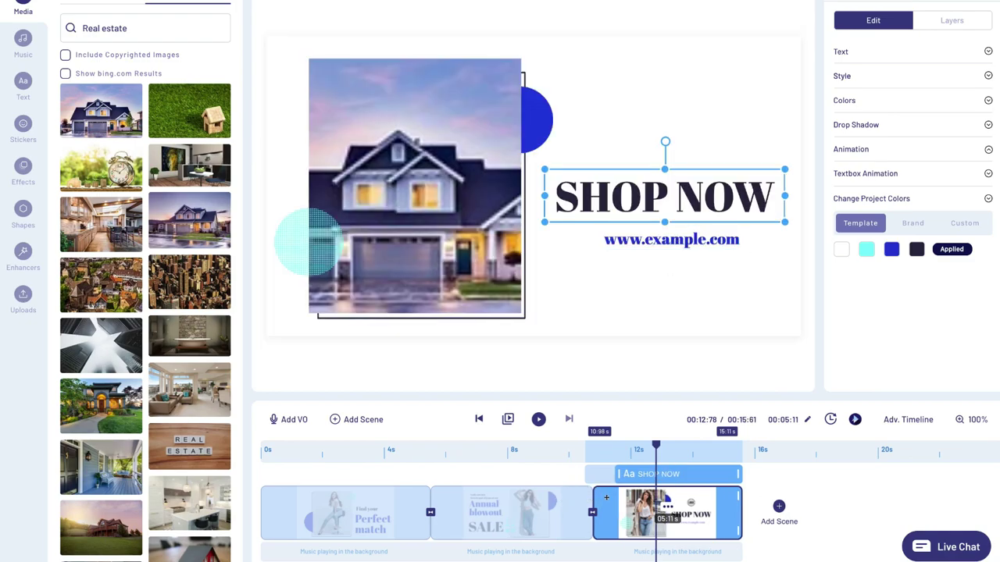
# - Change the transition between the first and second scenes to Spin Right and preview the whole video
pyautogui.click(429, 511)
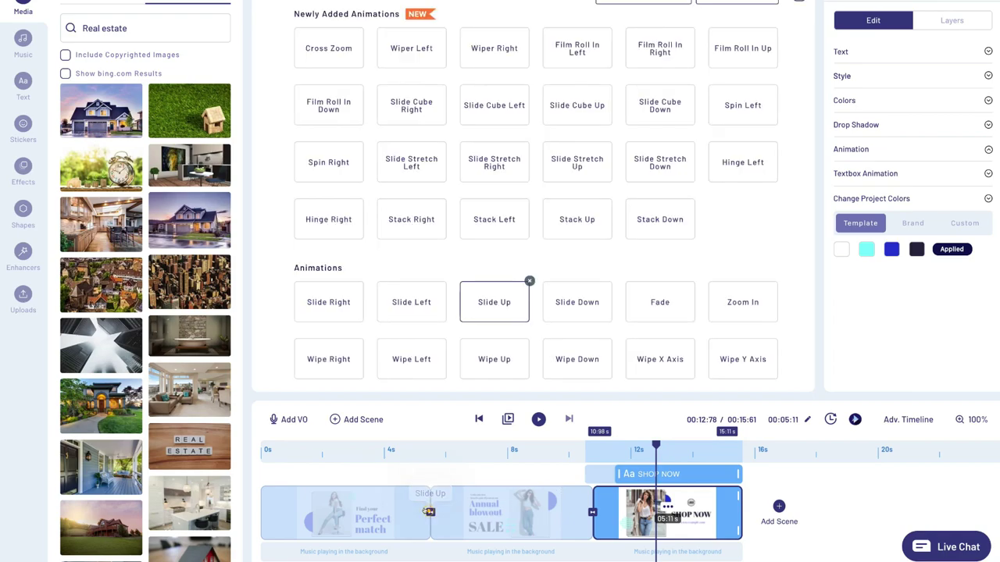
pyautogui.click(347, 166)
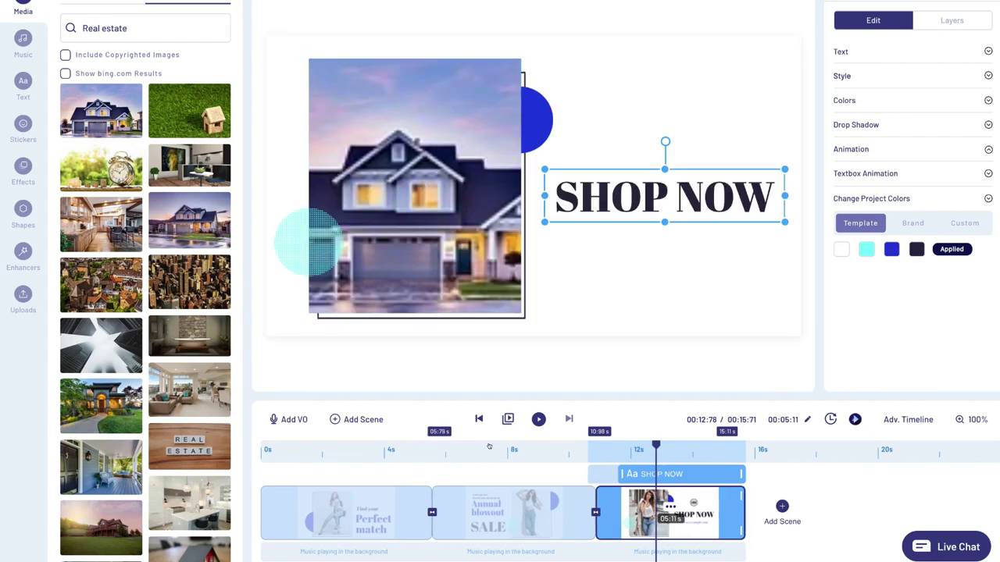
pyautogui.click(508, 419)
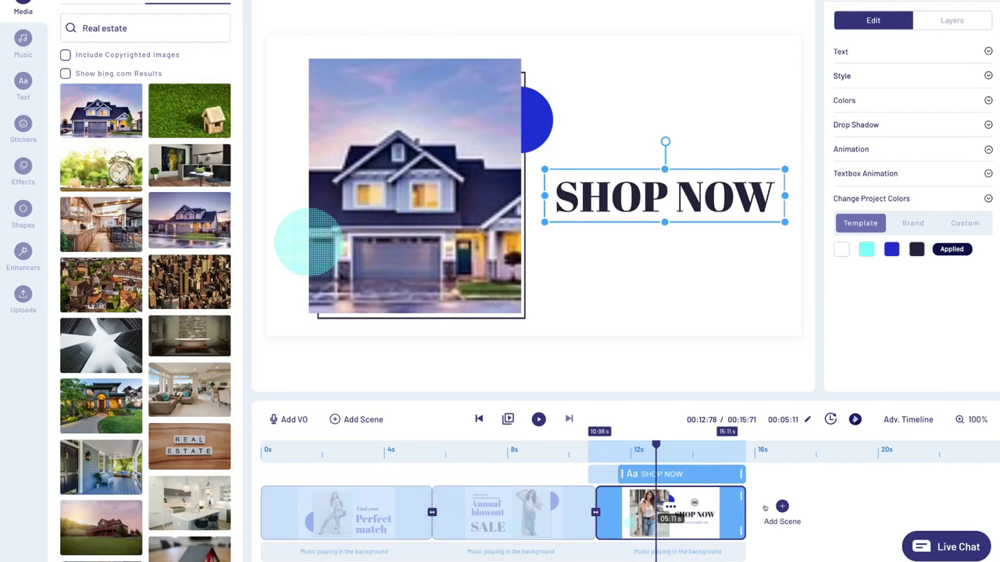
# - Look at the scenes available to add, and duplicate the third scene
pyautogui.click(782, 507)
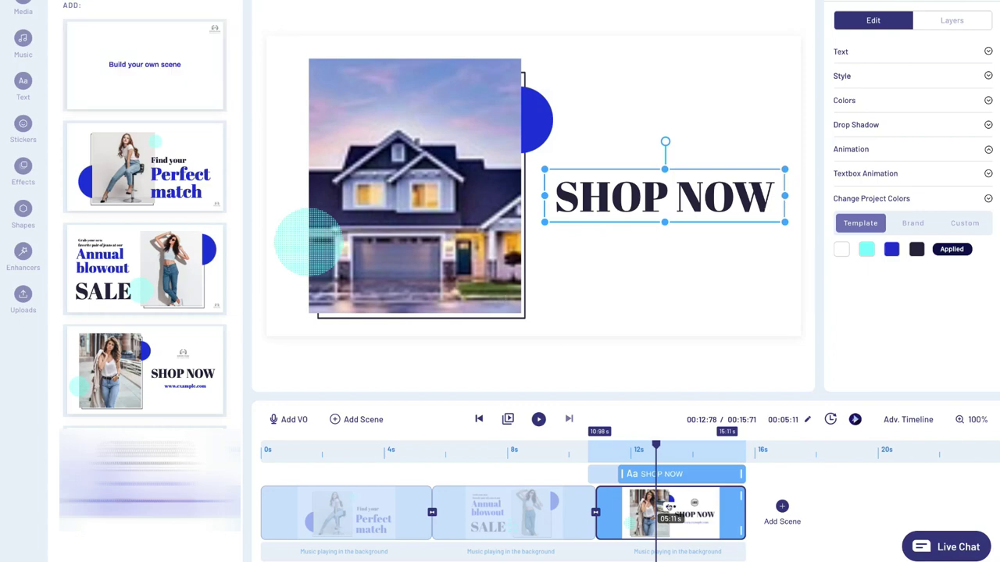
pyautogui.click(670, 507)
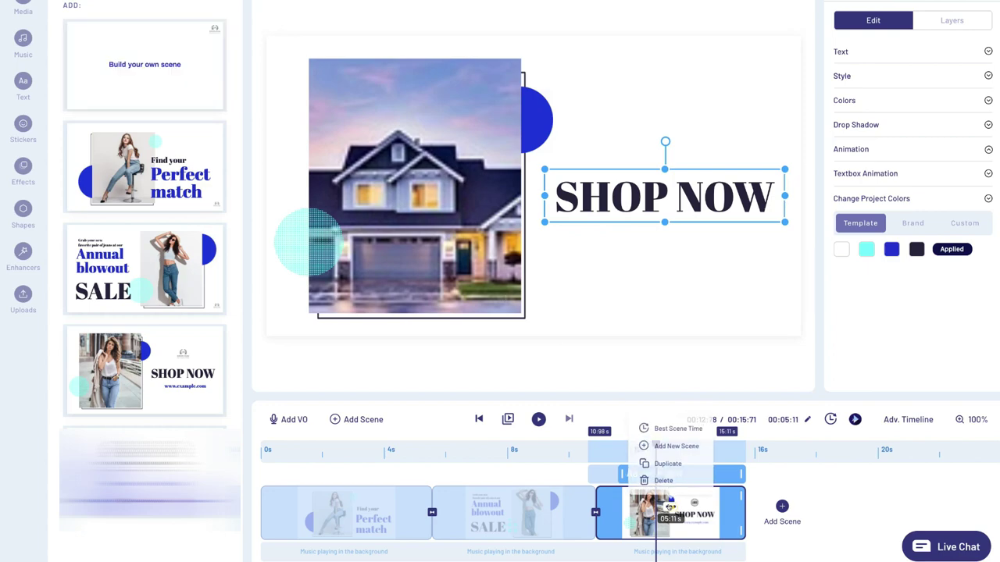
pyautogui.click(663, 461)
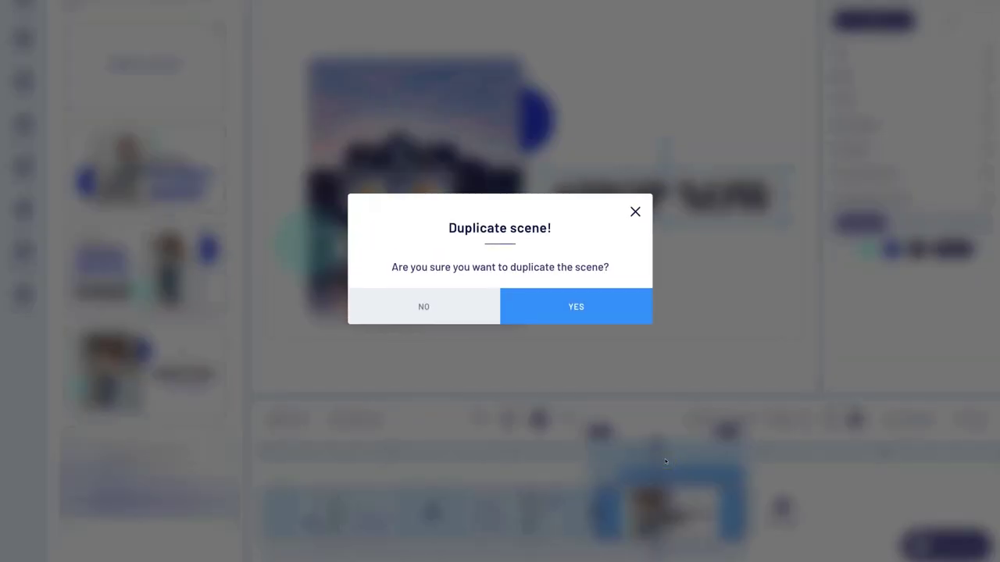
pyautogui.click(593, 307)
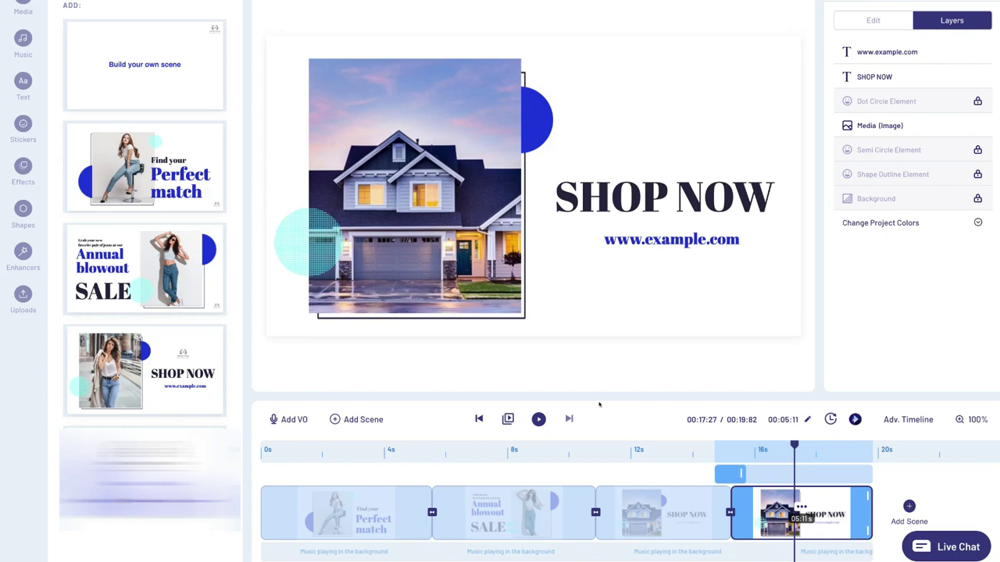
# - Add the green "GET STARTED" sticker from the CTA category to the duplicated scene
pyautogui.click(28, 124)
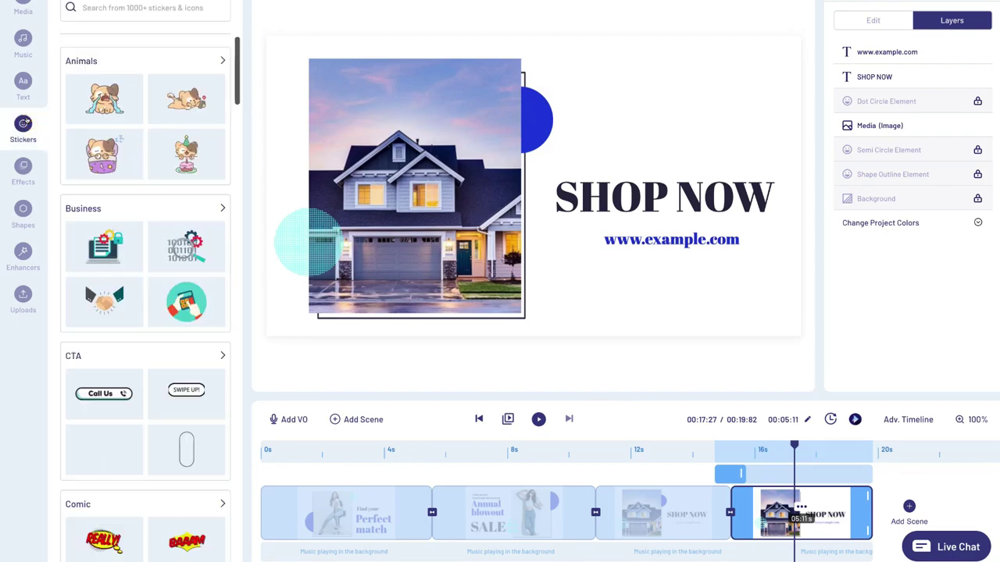
pyautogui.click(141, 356)
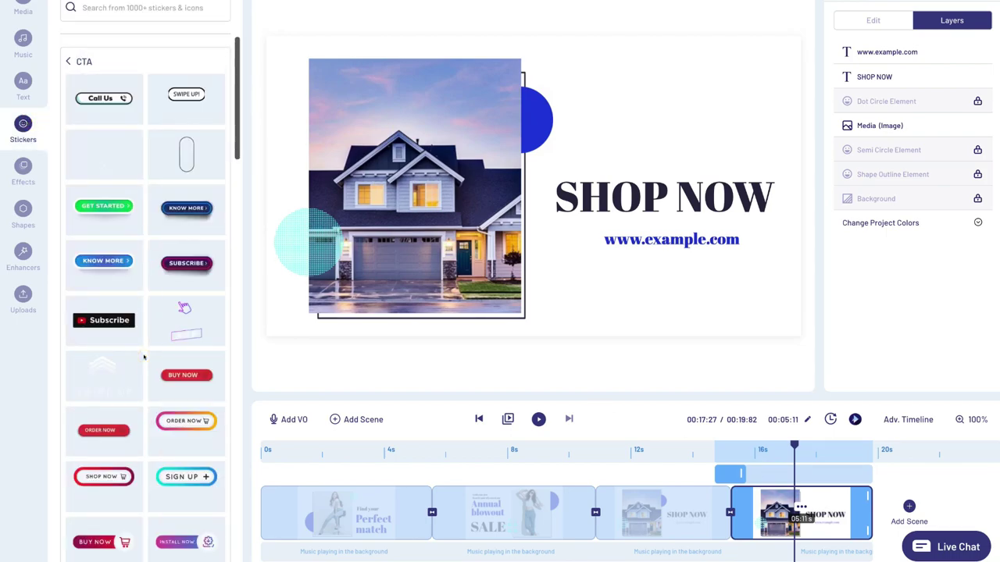
pyautogui.click(100, 208)
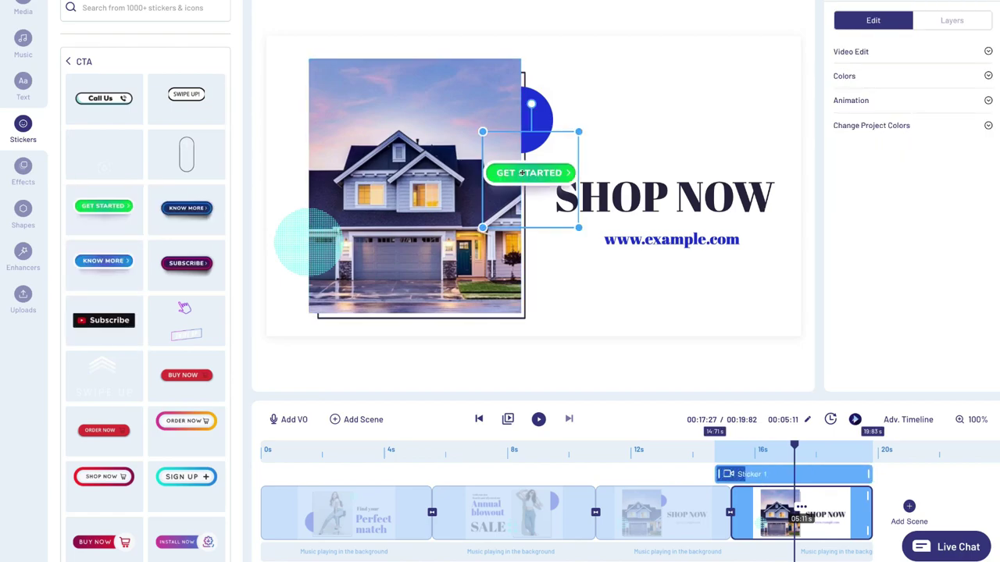
# - Enlarge the "GET STARTED" sticker, place it just above the "SHOP NOW" text, and preview the scene
pyautogui.moveTo(525, 173); pyautogui.dragTo(674, 148)
pyautogui.moveTo(714, 107); pyautogui.dragTo(749, 71)
pyautogui.press('Left')
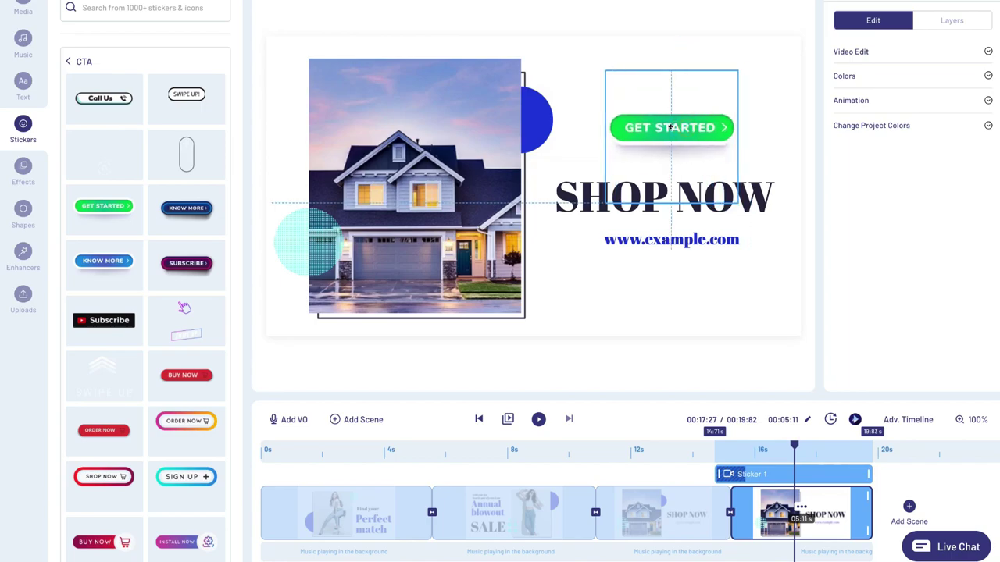
pyautogui.press('Down')
pyautogui.moveTo(734, 79)
pyautogui.mouseDown()
pyautogui.moveTo(746, 88)
pyautogui.moveTo(737, 96)
pyautogui.mouseUp()
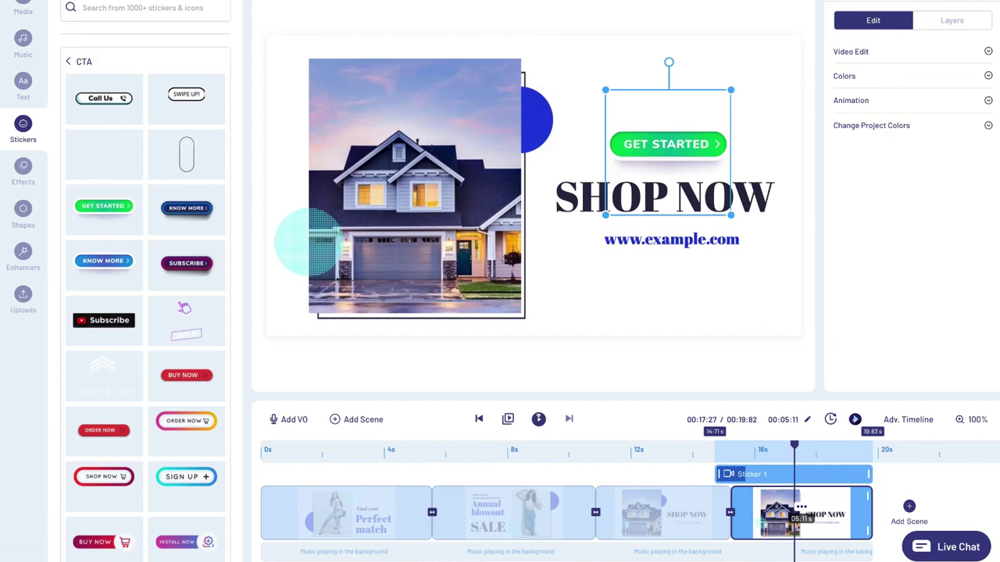
pyautogui.click(538, 420)
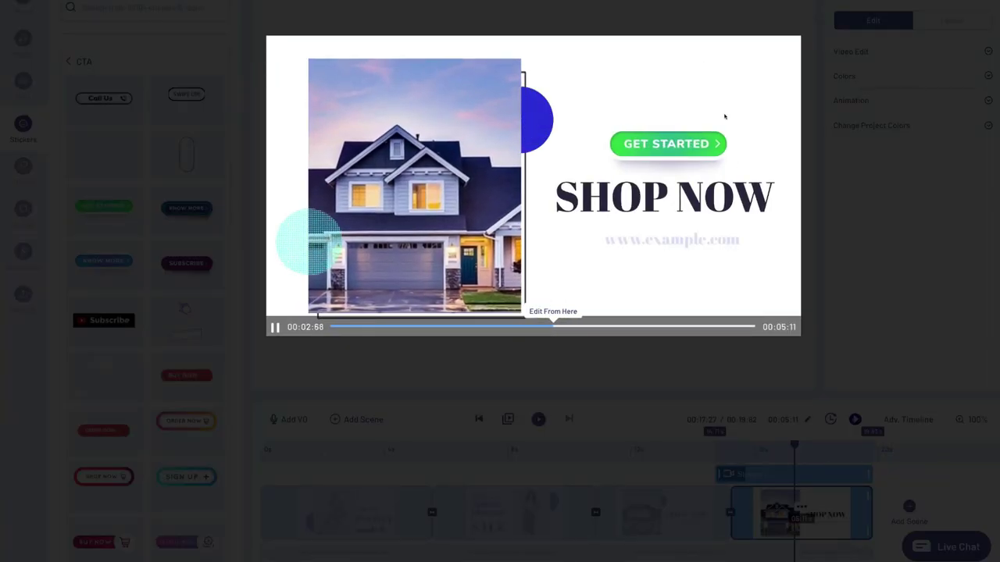
pyautogui.click(867, 224)
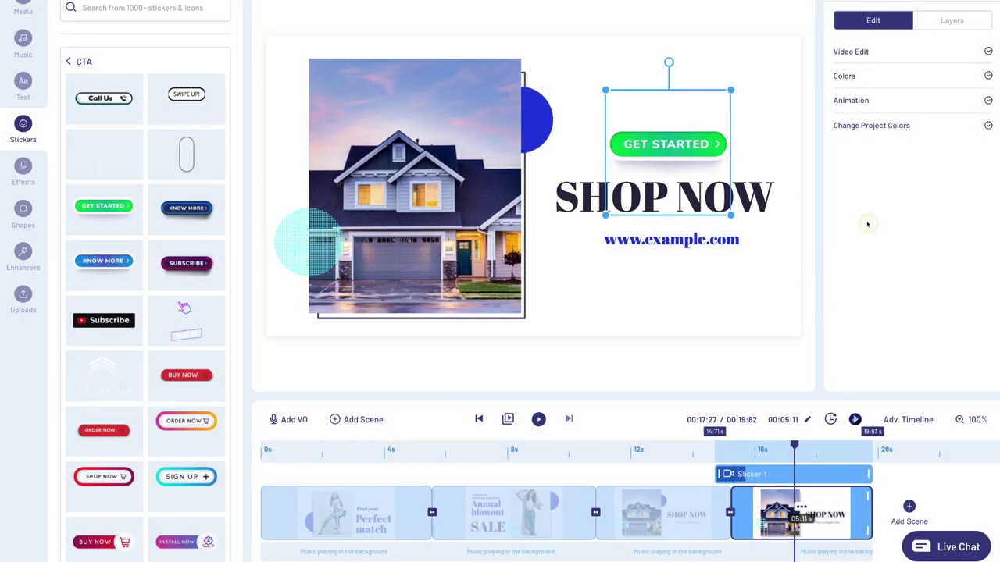